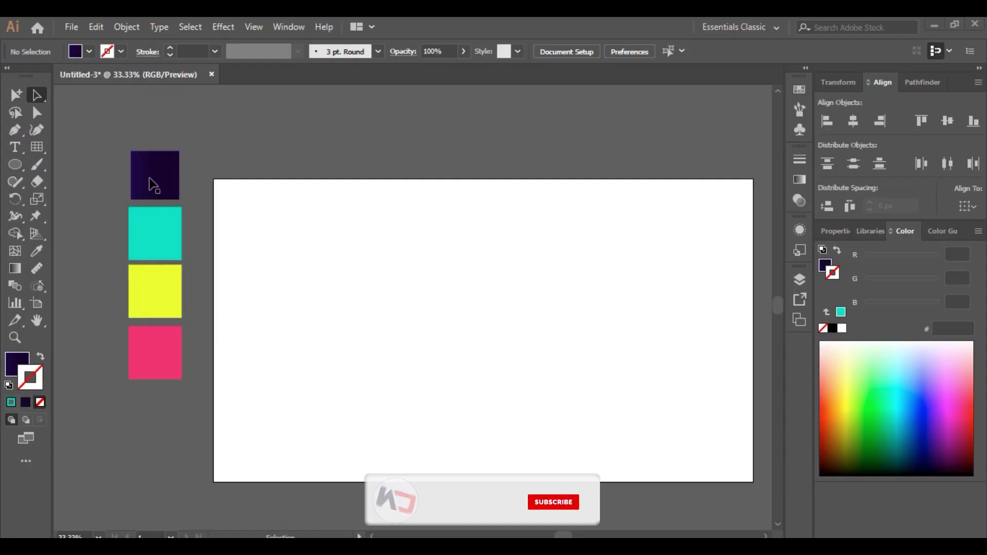
- Draw an artboard-sized rectangle as the purple gradient background and lock it
left_click_drag(15, 164, 77, 163)
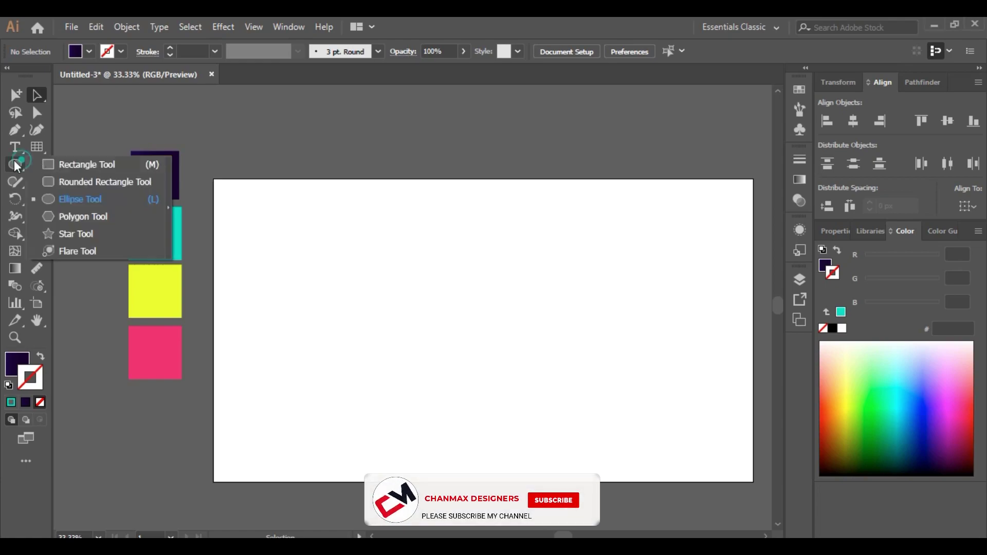
mouse_move(213, 179)
left_mouse_down()
mouse_move(690, 481)
mouse_move(753, 482)
left_mouse_up()
left_click(37, 95)
left_click(394, 320)
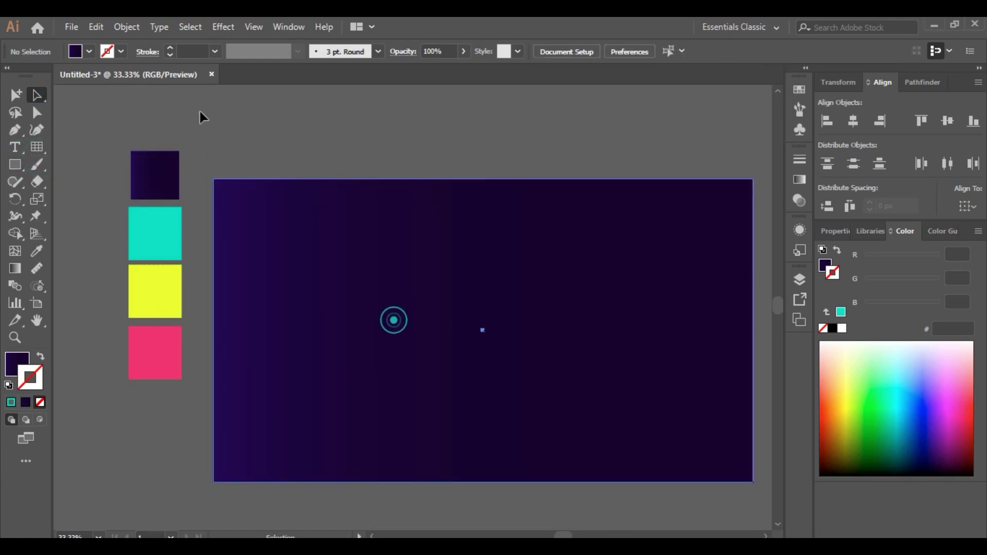
left_click(127, 26)
left_click(386, 106)
scroll(536, 323, "right", 1)
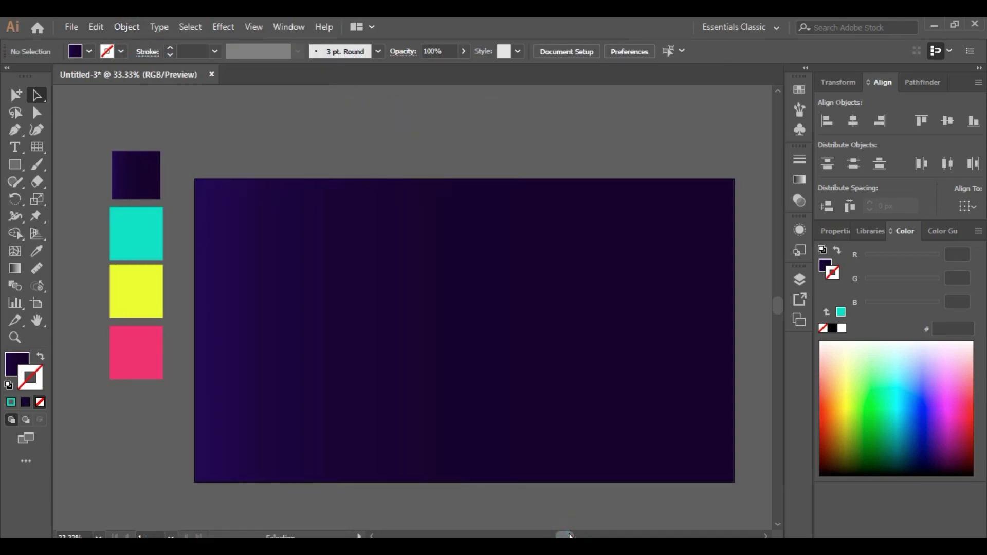
scroll(536, 323, "right", 1)
- Draw a large circle with the Ellipse tool and centre it on the artboard
key("l")
left_click_drag(322, 233, 544, 417)
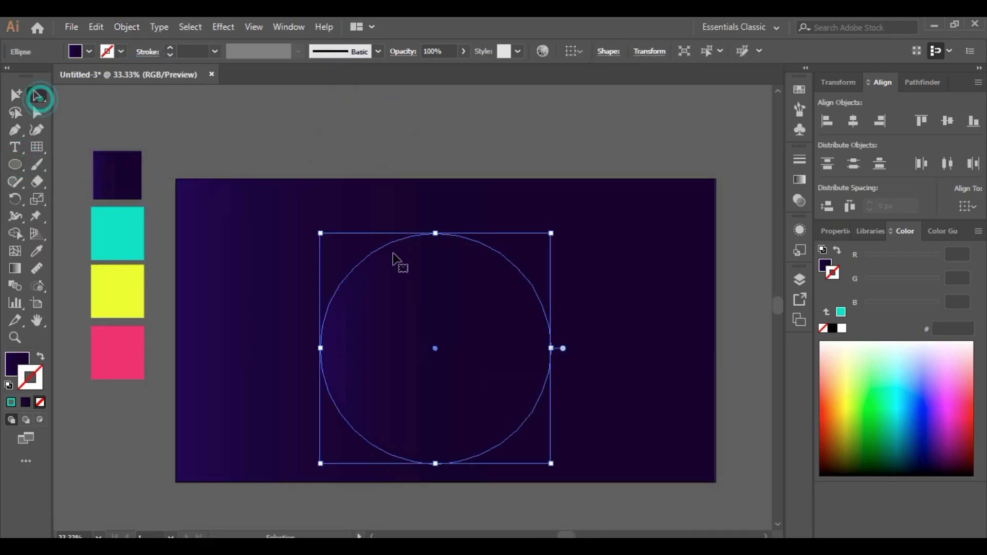
left_click_drag(433, 309, 443, 291)
- Give the circle no fill and a 2 pt dotted cyan outline
left_click(36, 252)
left_click(117, 234)
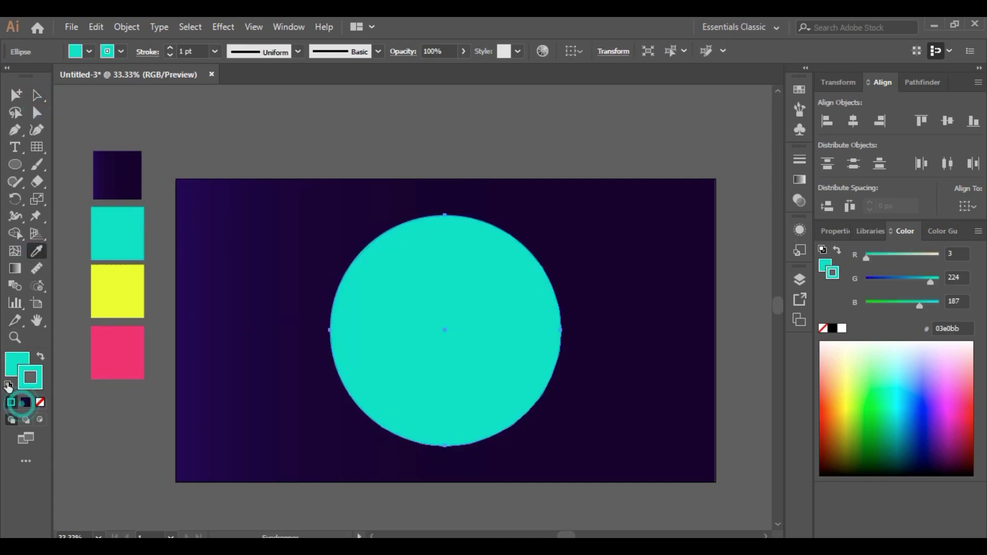
left_click(40, 402)
left_click(170, 48)
left_click(148, 51)
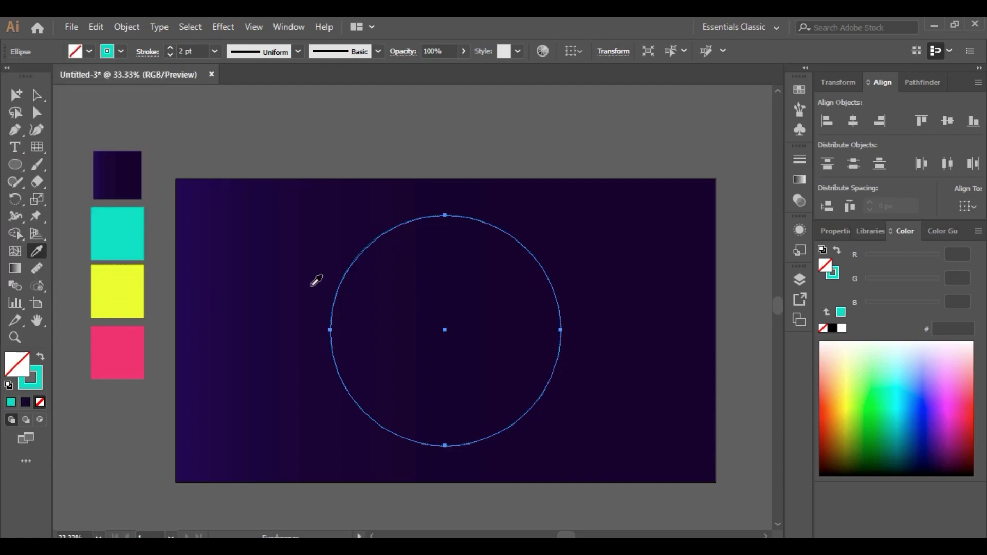
key("ctrl+shift+a")
key("z")
left_click(357, 315)
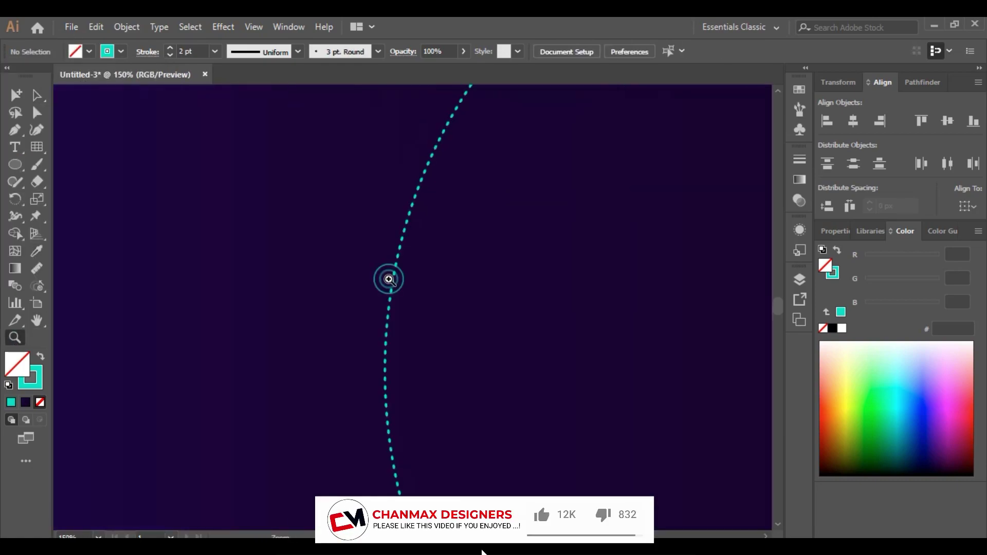
- Copy and paste the dotted circle, scale the copy down and centre it inside the original
left_click(37, 96)
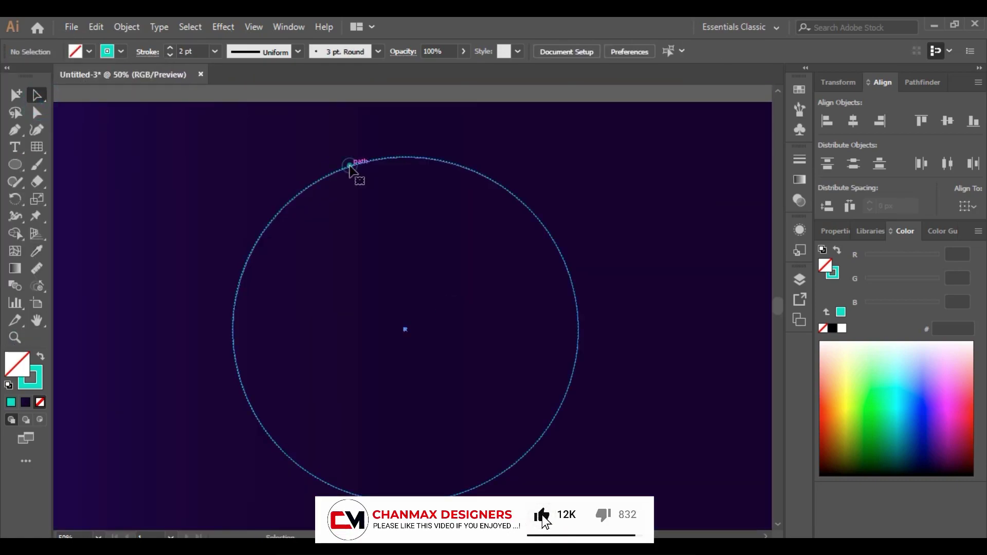
left_click(352, 164)
left_click(96, 26)
left_click(138, 99)
left_click(96, 27)
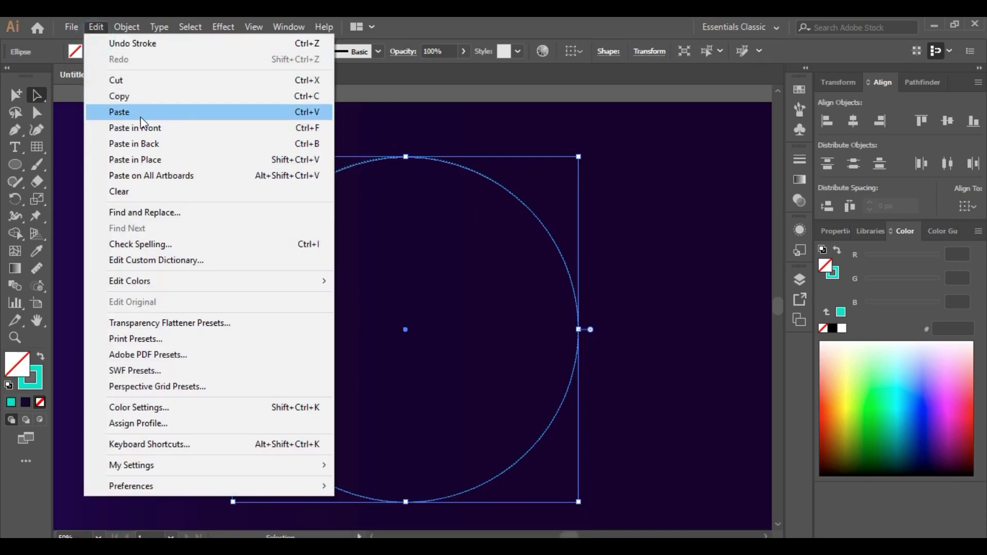
left_click(137, 108)
left_click_drag(579, 156, 497, 263)
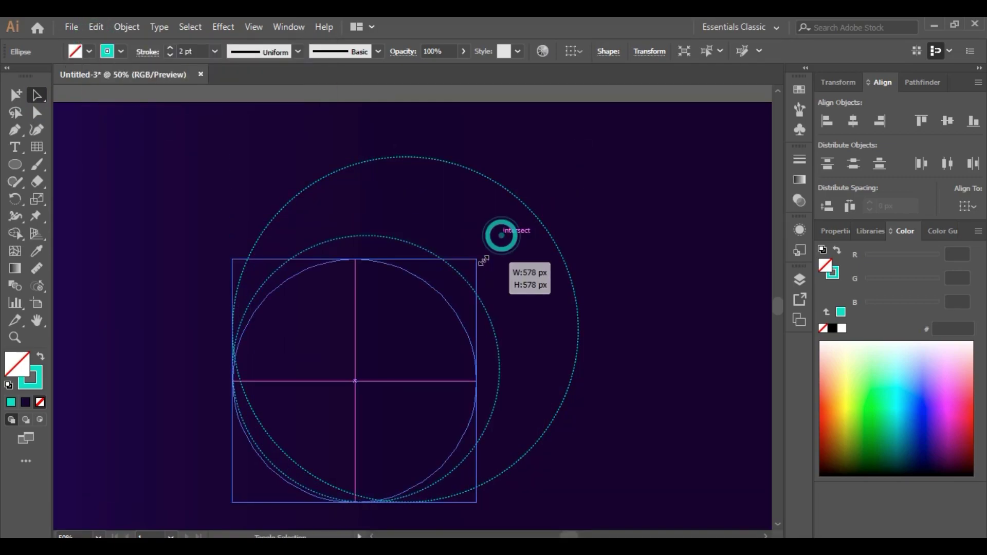
left_click_drag(439, 287, 489, 241)
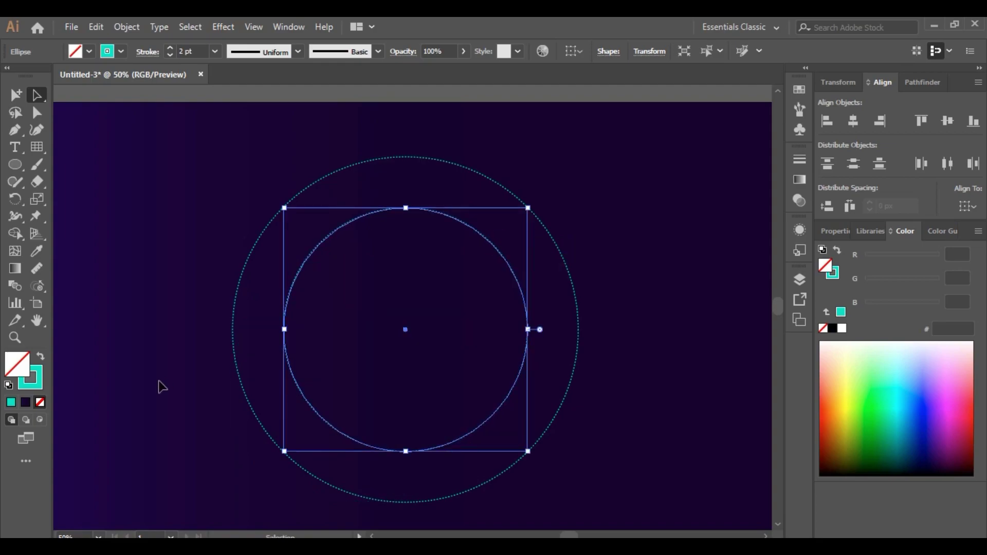
key("ctrl+minus")
- Copy the yellow square's hex value e7ff00 from its colour settings
left_click(162, 268)
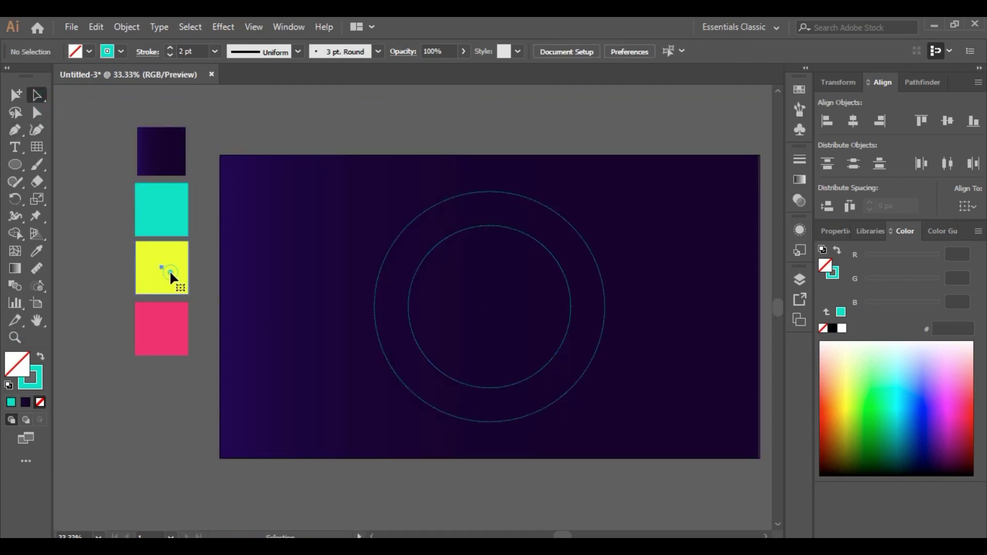
double_click(17, 364)
right_click(874, 337)
left_click(848, 387)
left_click(953, 163)
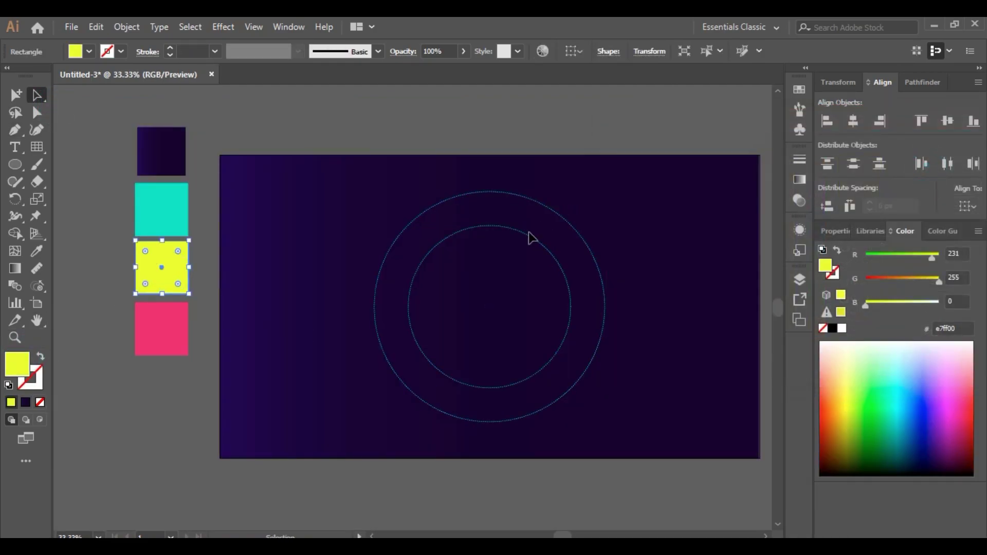
- Set the inner circle's outline colour to the yellow e7ff00
left_click(529, 236)
double_click(30, 378)
right_click(874, 337)
left_click(836, 396)
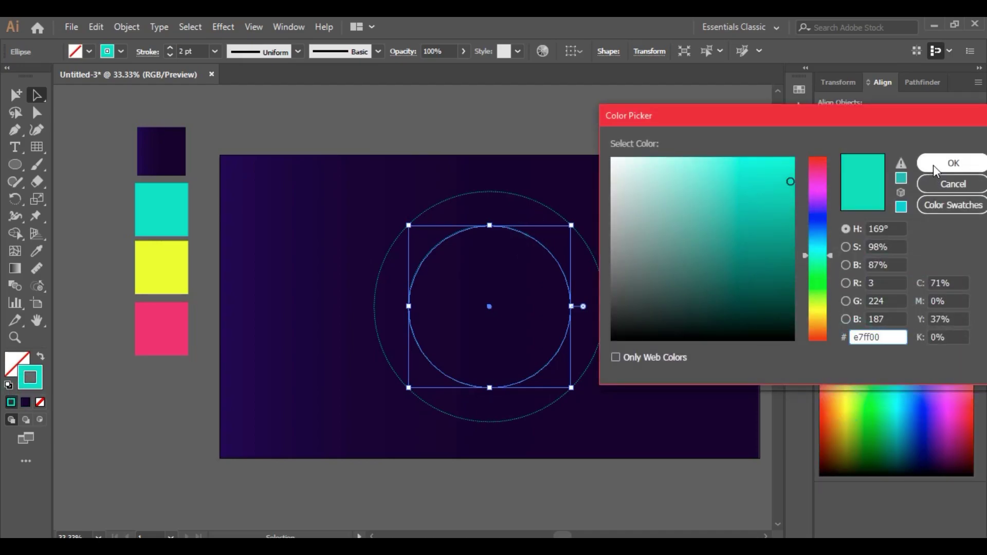
left_click(948, 161)
left_click(138, 109)
left_click(15, 338)
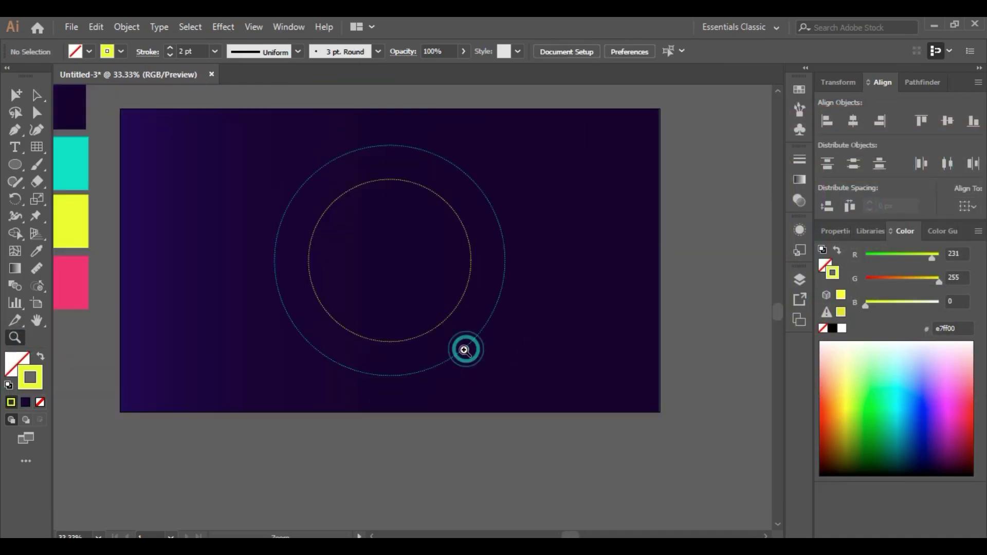
left_click_drag(512, 326, 461, 319)
- Blend the two circles into a single dotted ring with Object > Blend > Make
left_click(127, 27)
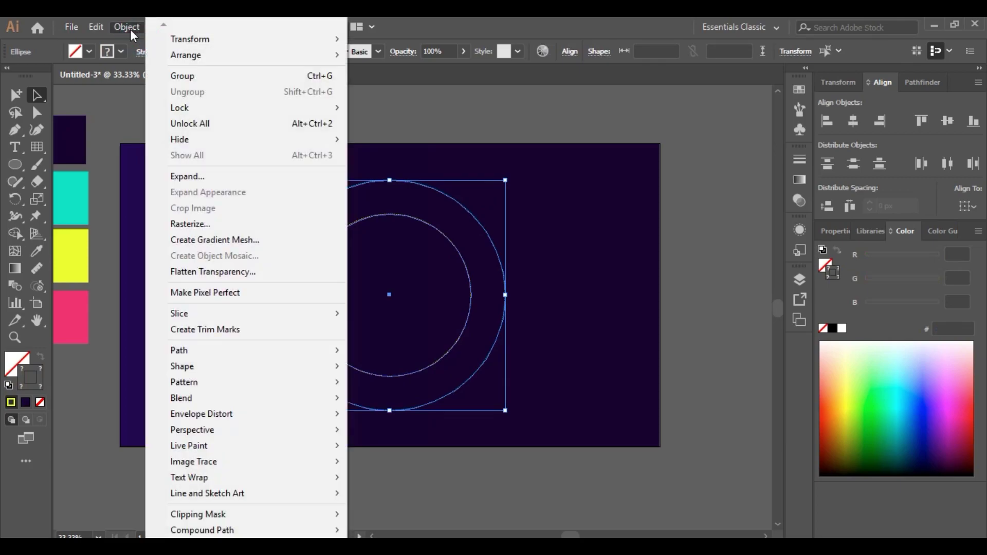
left_click(399, 434)
left_click(817, 242)
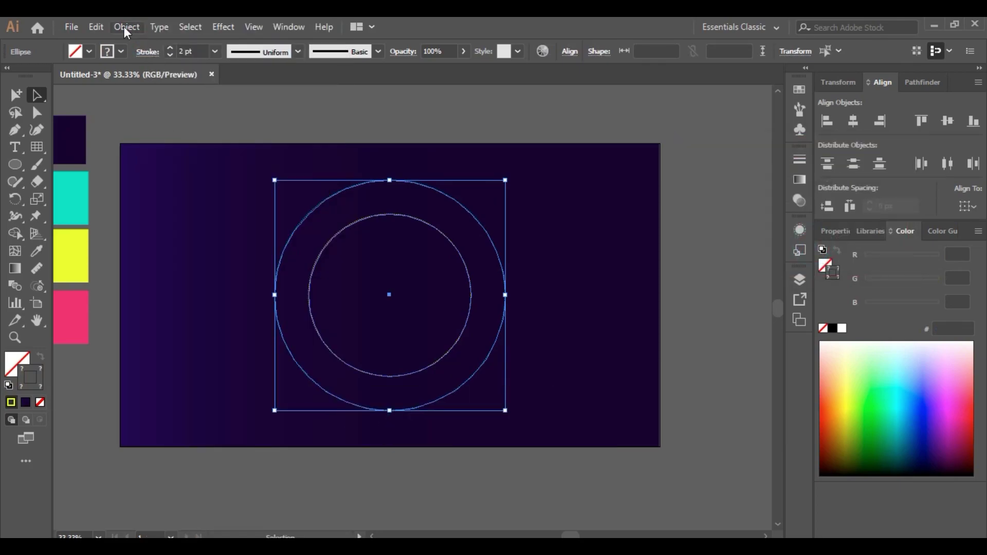
left_click(127, 27)
left_click(385, 401)
left_click(601, 330)
key("z")
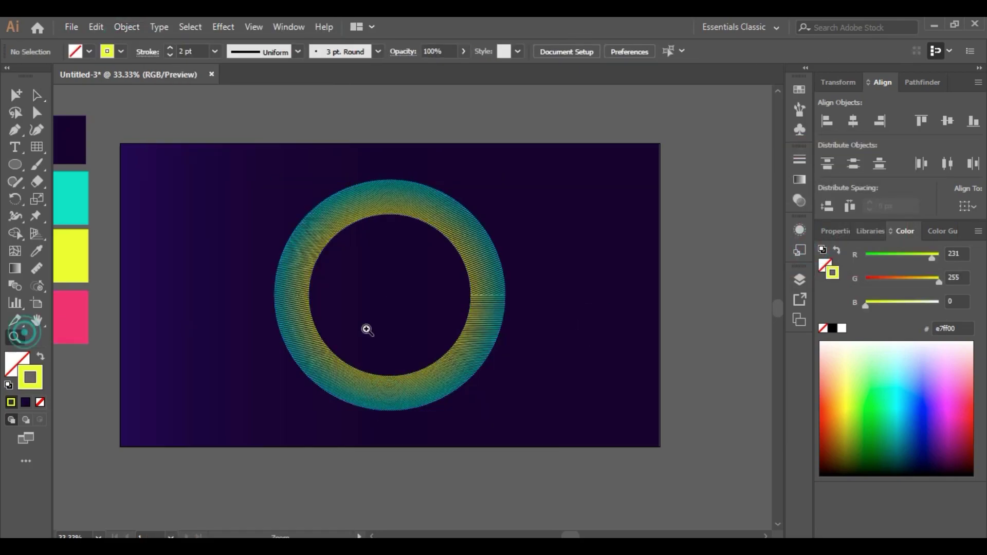
left_click(366, 329)
- Set the blend to specified steps in Blend Options and preview the denser ring
key("a")
left_click(287, 177)
left_click(126, 27)
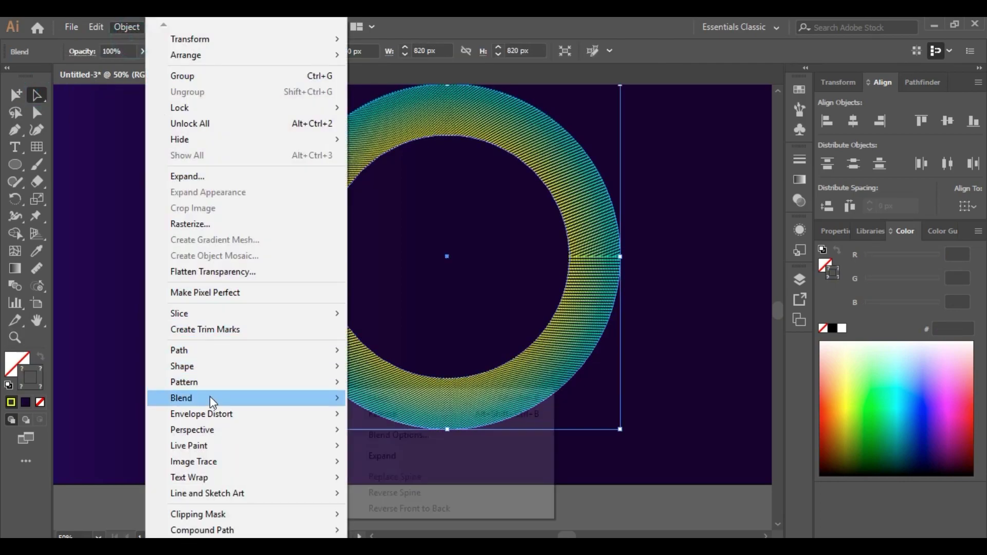
left_click(450, 412)
key("ctrl+z")
left_click(127, 26)
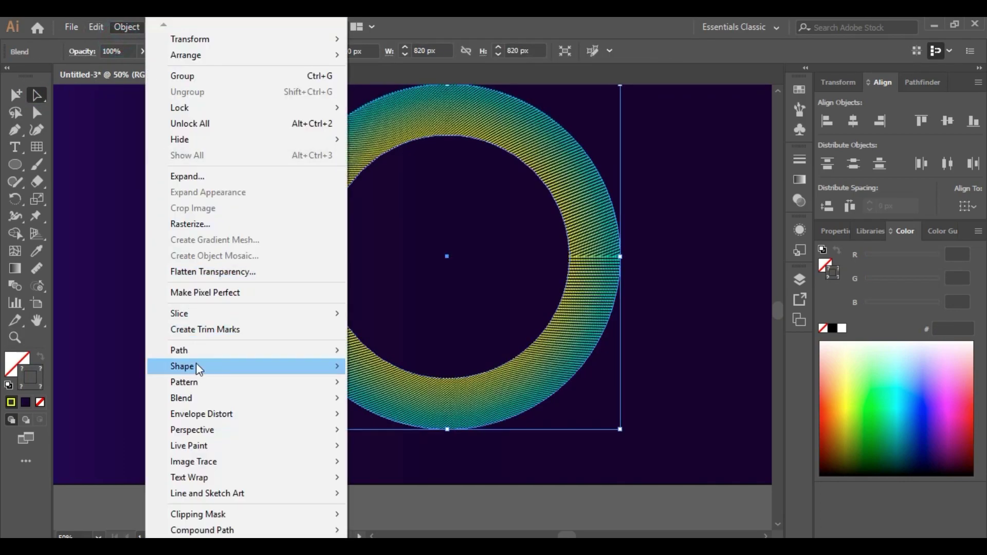
left_click(411, 434)
type("30")
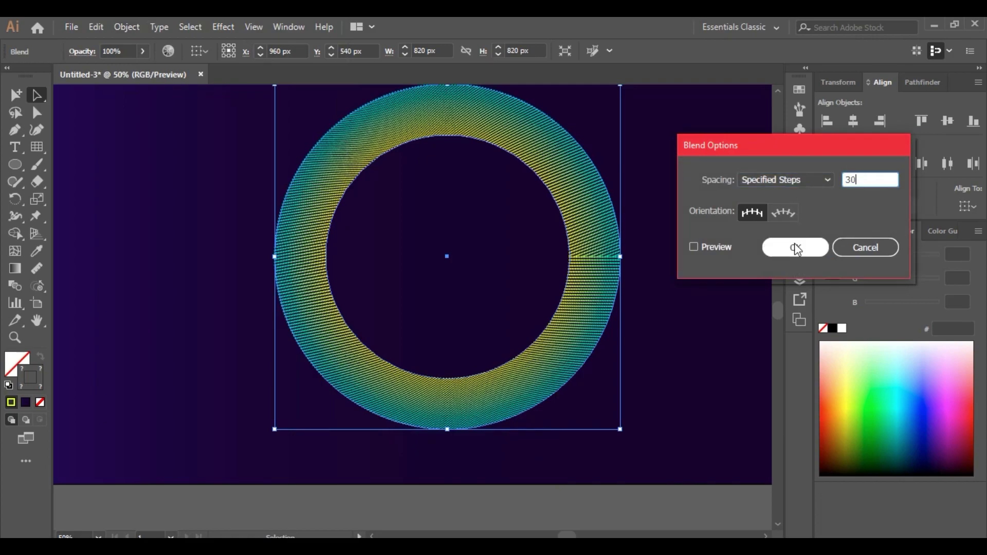
left_click(710, 248)
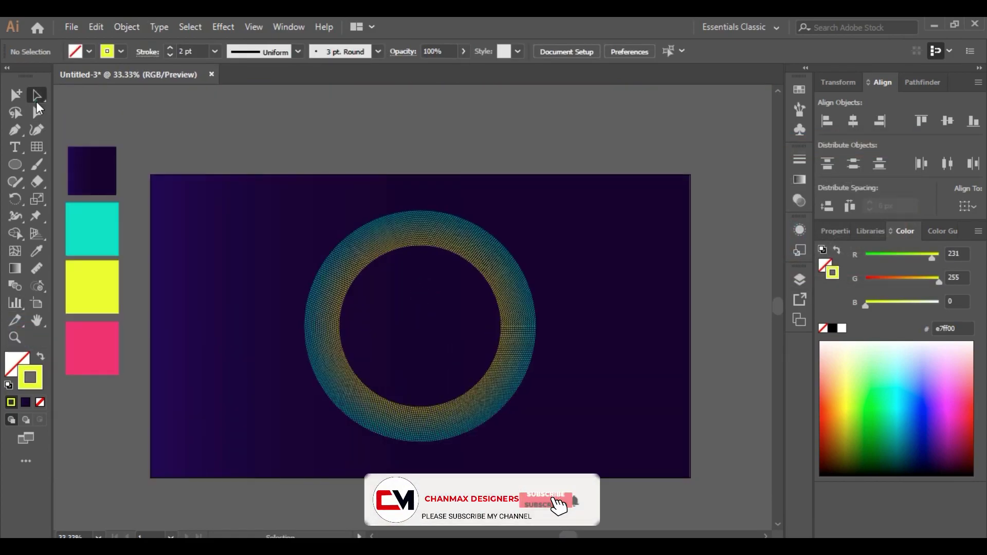
- Duplicate the blended ring and place the copy to the right of the artboard
key("v")
left_click(403, 243)
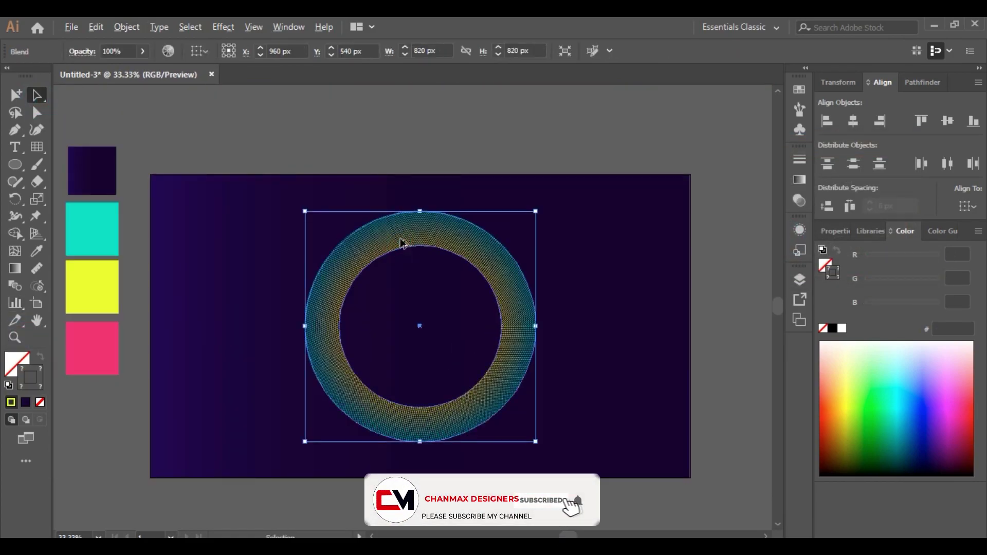
left_click_drag(403, 242, 663, 252)
left_click_drag(463, 246, 452, 242)
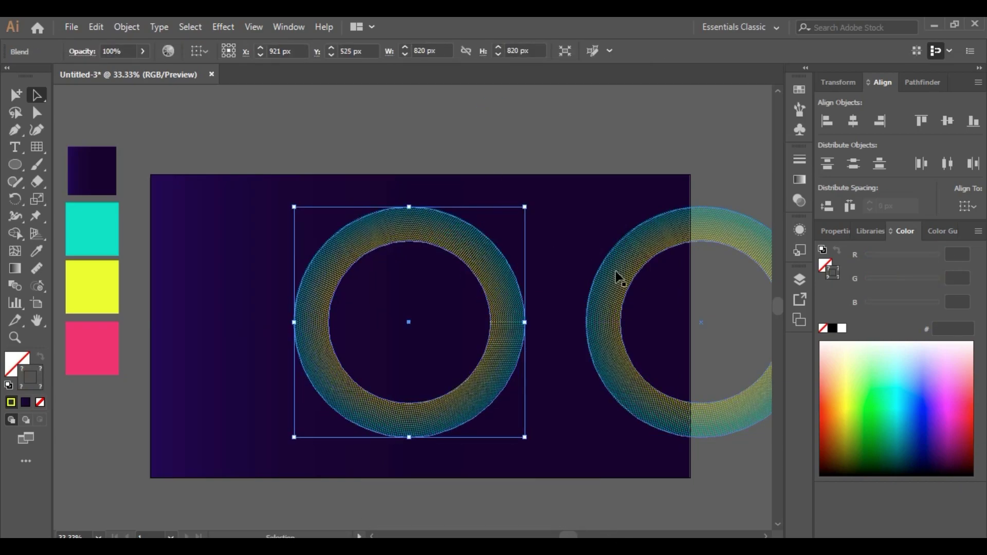
left_click(377, 132)
- Drag anchor points of the left ring's cyan and yellow paths to warp it into a twisted wave
left_click(396, 235)
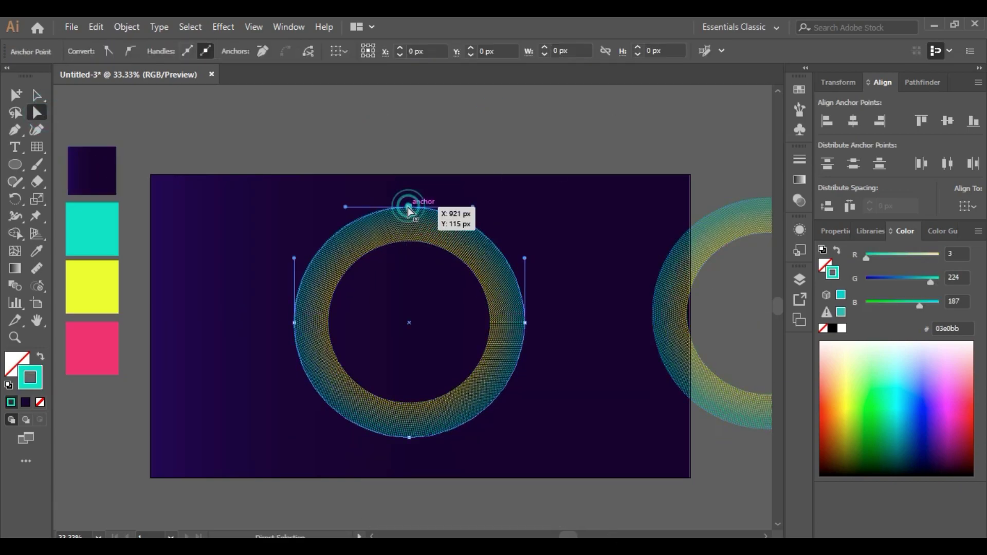
mouse_move(295, 324)
left_mouse_down()
mouse_move(218, 288)
mouse_move(515, 233)
left_mouse_up()
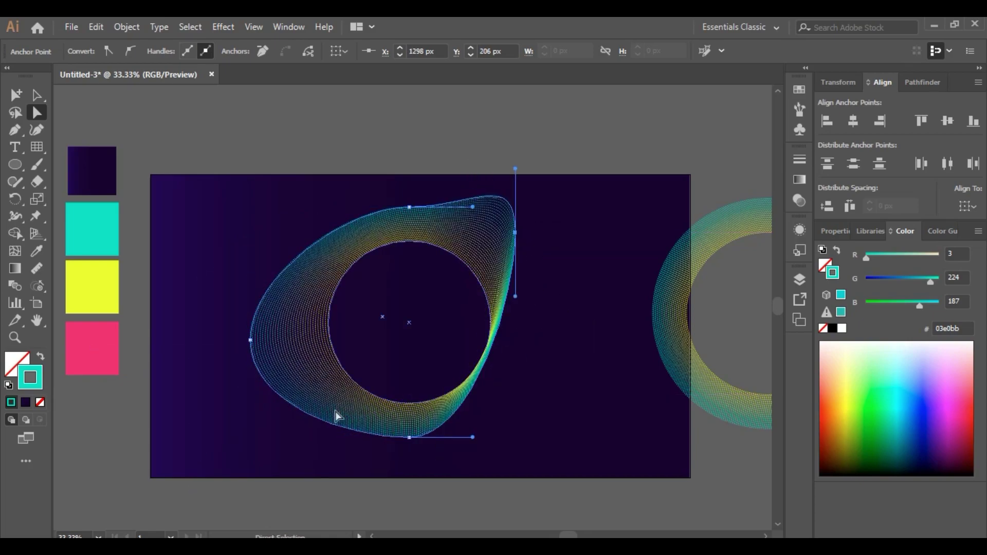
left_click_drag(250, 331, 403, 330)
left_click_drag(328, 331, 255, 326)
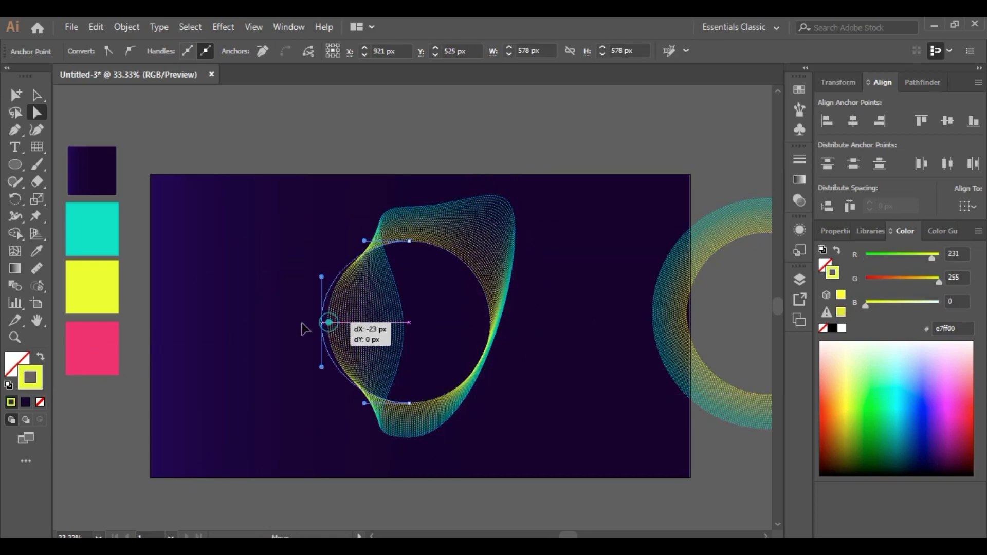
left_click_drag(489, 322, 451, 316)
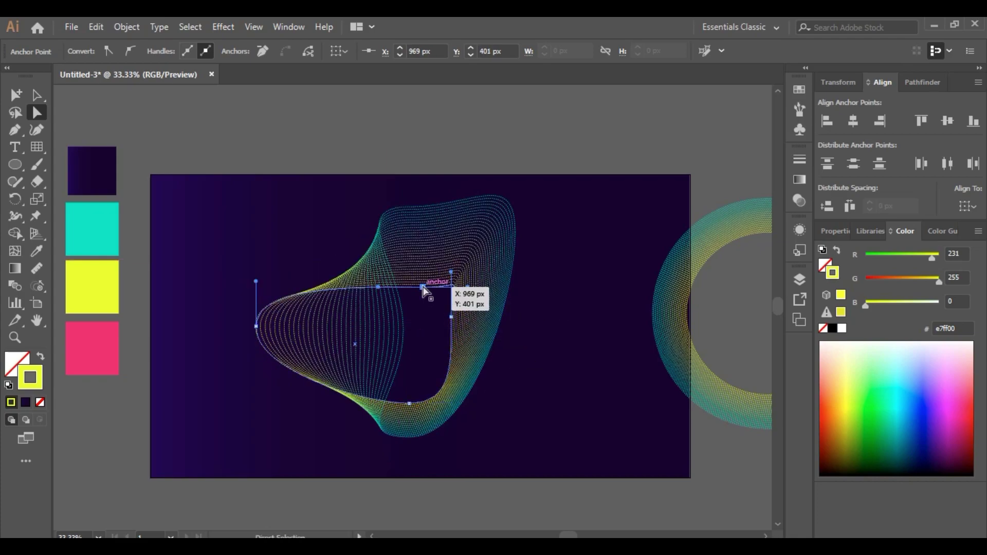
left_click_drag(421, 285, 428, 306)
left_click_drag(414, 380, 414, 380)
left_click(423, 442)
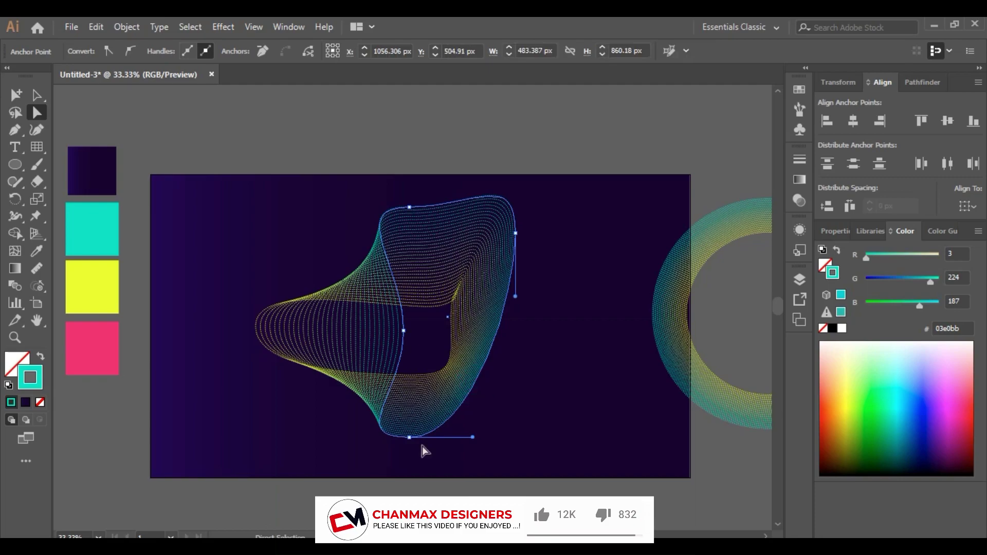
mouse_move(410, 433)
left_mouse_down()
mouse_move(480, 428)
mouse_move(366, 444)
left_mouse_up()
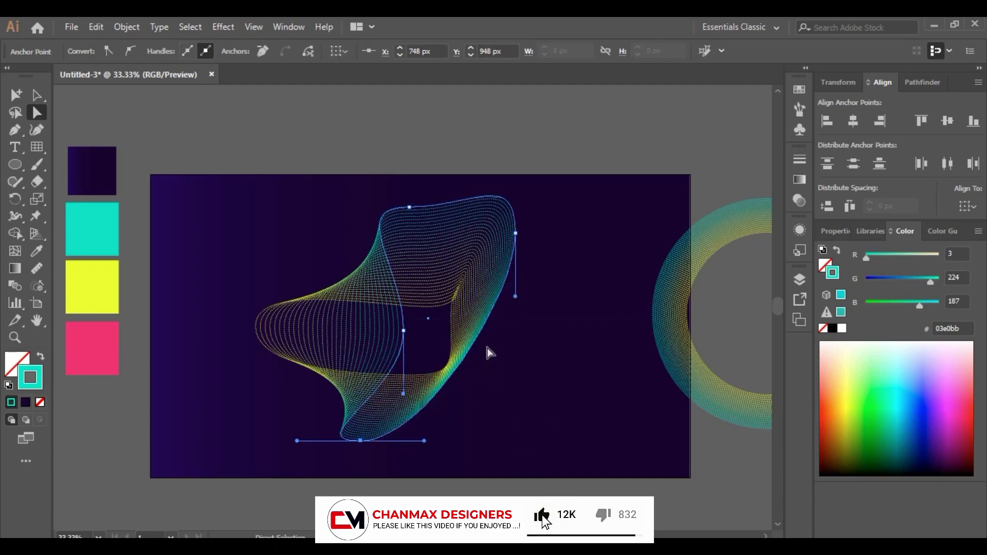
left_click_drag(409, 207, 406, 245)
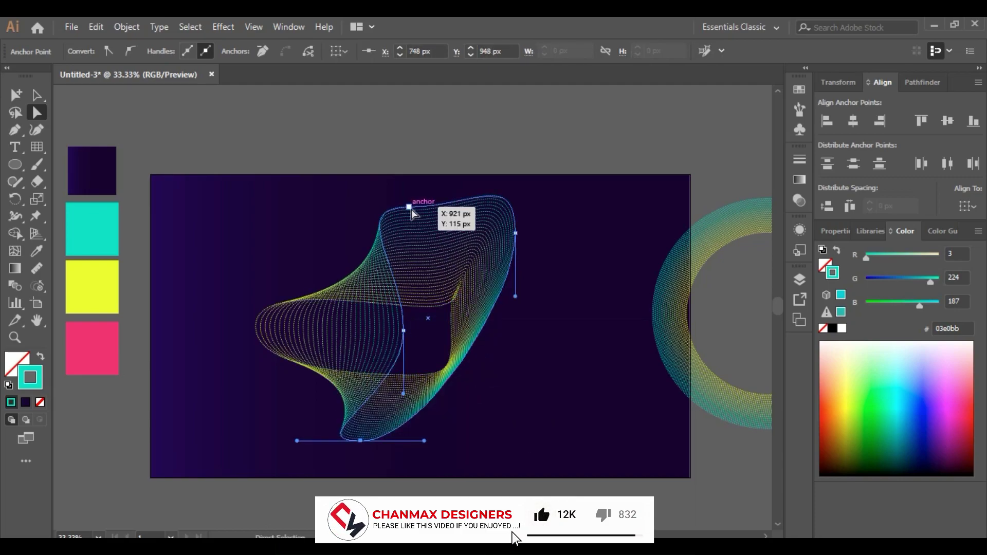
- Undo an over-bulged curve, then pull a blend point left and bend the top curve
left_click(463, 367)
mouse_move(463, 368)
left_mouse_down()
mouse_move(458, 379)
mouse_move(529, 259)
mouse_move(483, 297)
left_mouse_up()
key("ctrl+z")
key("ctrl+z")
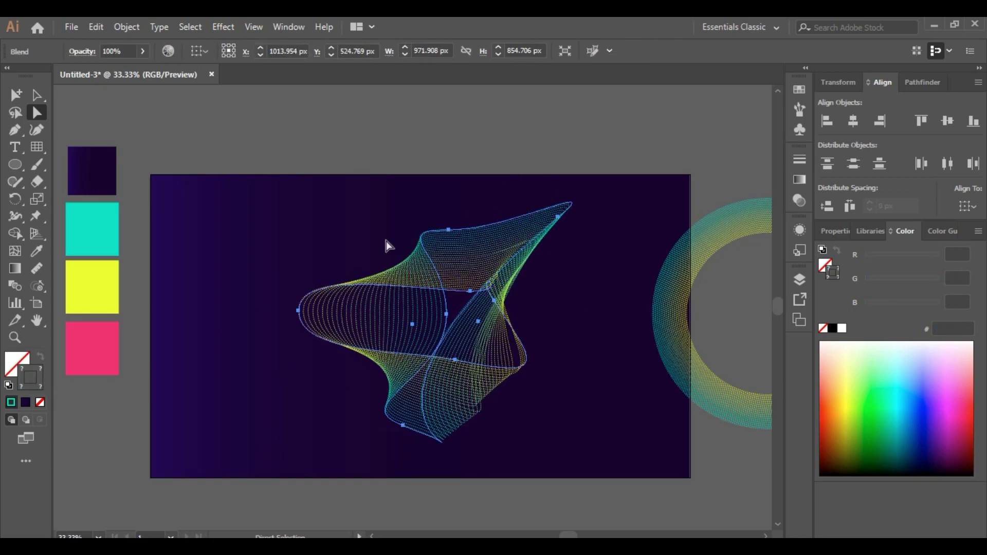
left_click(385, 242)
left_click(447, 315)
left_click_drag(447, 319, 264, 324)
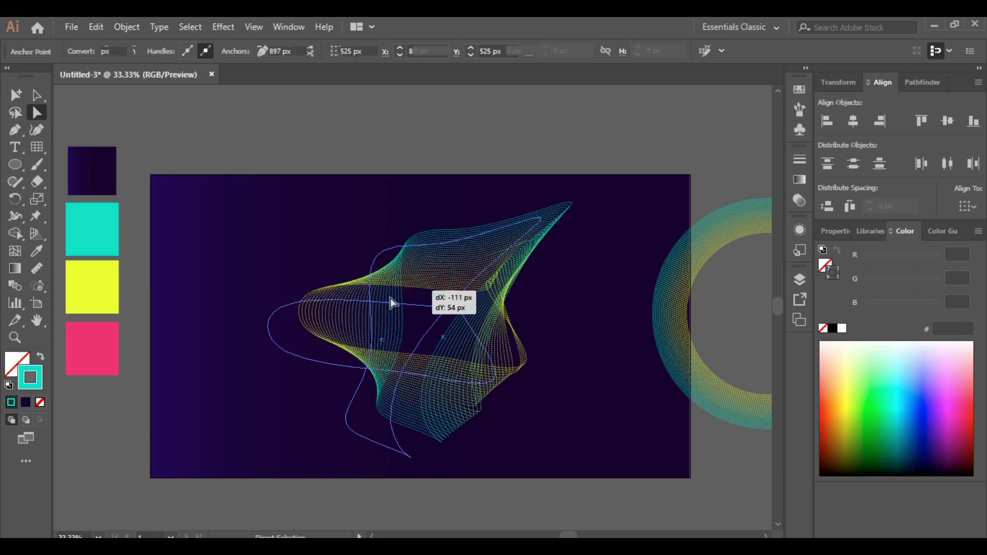
left_click(380, 157)
mouse_move(412, 226)
left_mouse_down()
mouse_move(440, 254)
mouse_move(389, 236)
mouse_move(445, 282)
left_mouse_up()
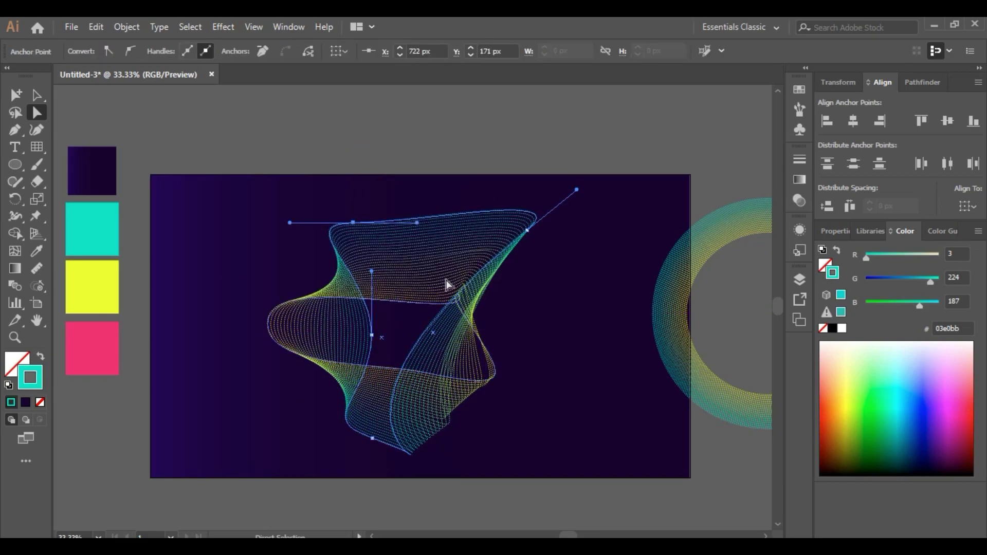
- Bend the top curve and the yellow and cyan lower curves to fold the wave tighter
left_click(489, 141)
mouse_move(374, 234)
left_mouse_down()
mouse_move(406, 253)
mouse_move(391, 252)
left_mouse_up()
left_click(446, 348)
left_click(421, 369)
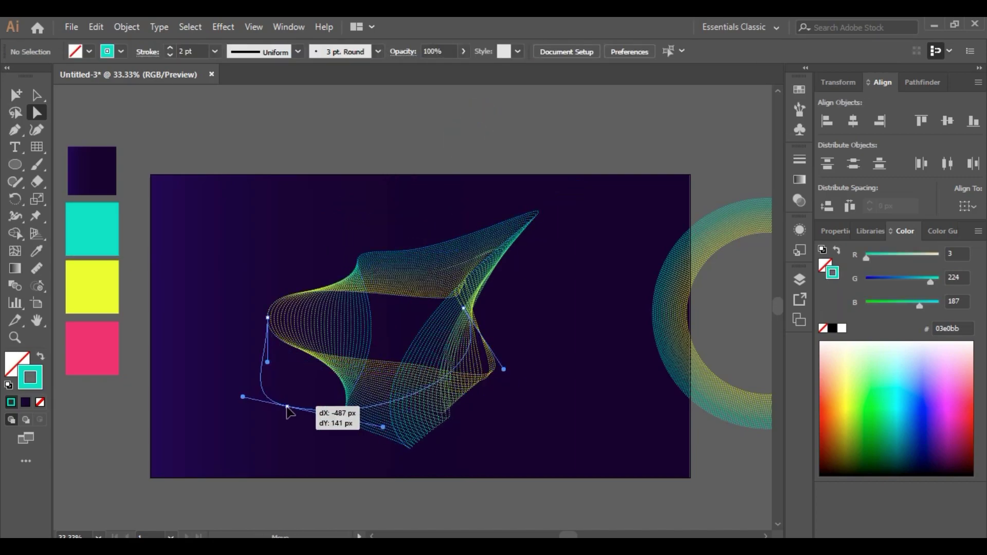
left_click_drag(422, 369, 355, 390)
left_click(450, 214)
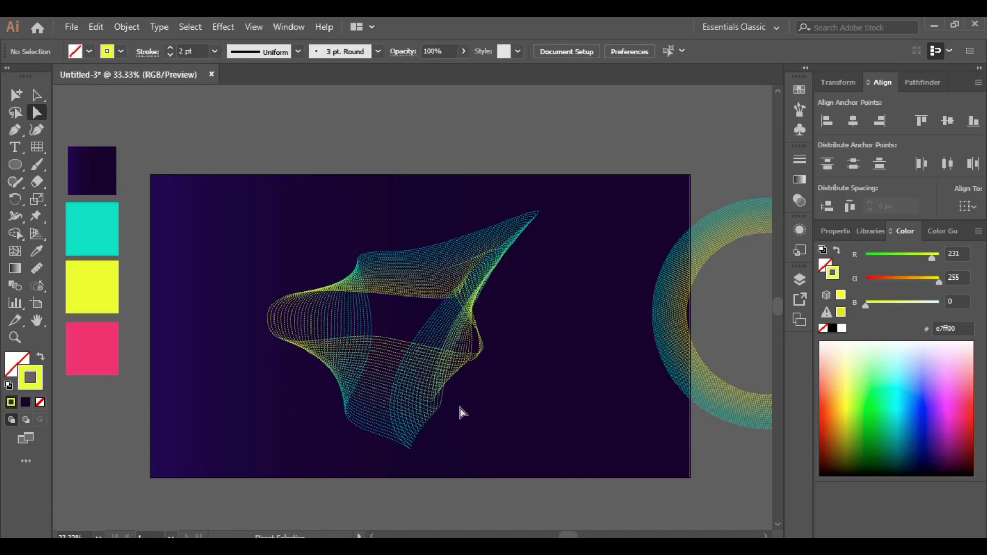
left_click(409, 447)
left_click_drag(311, 454, 331, 447)
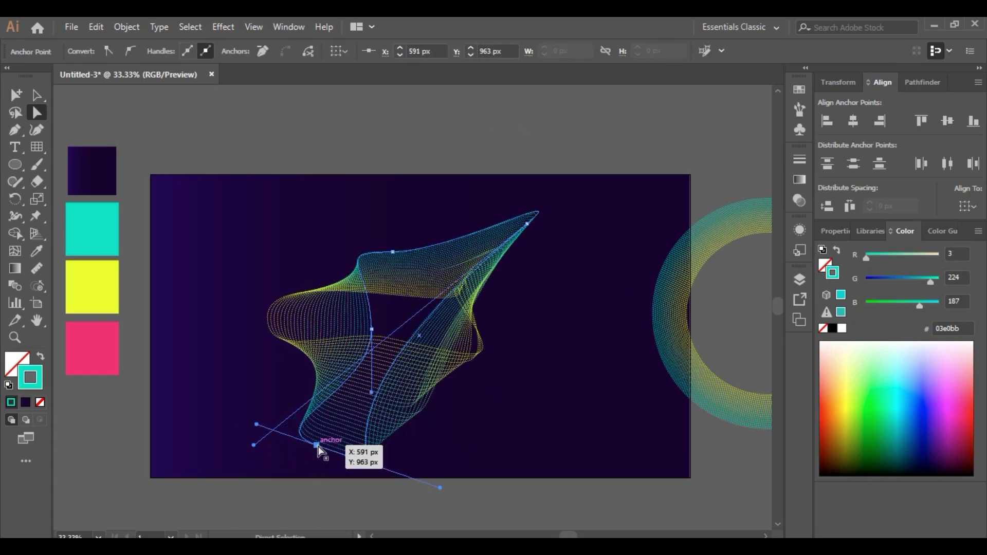
left_click(413, 132)
- Nudge the top tip down-left into a sharp point and enlarge the wave blend
left_click(463, 308)
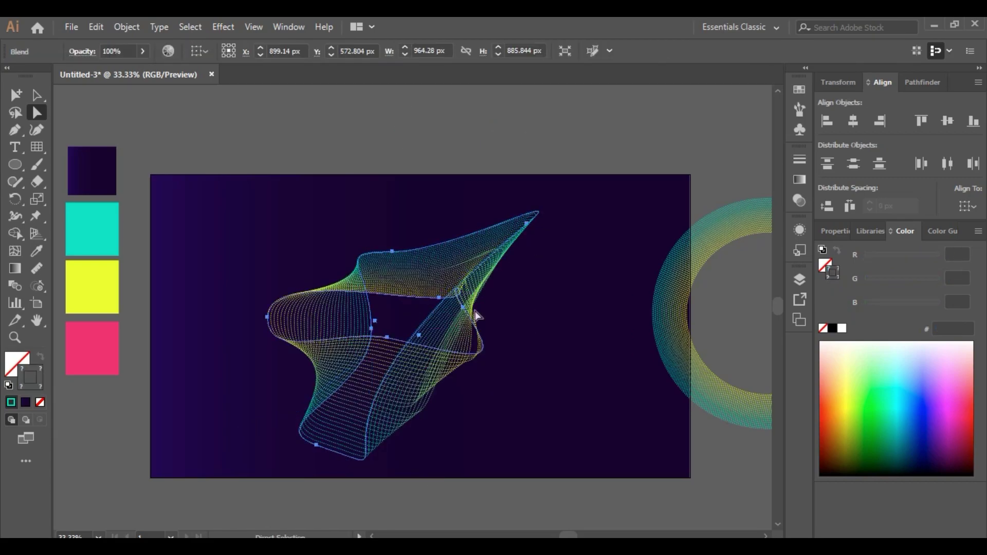
left_click(533, 260)
left_click(525, 226)
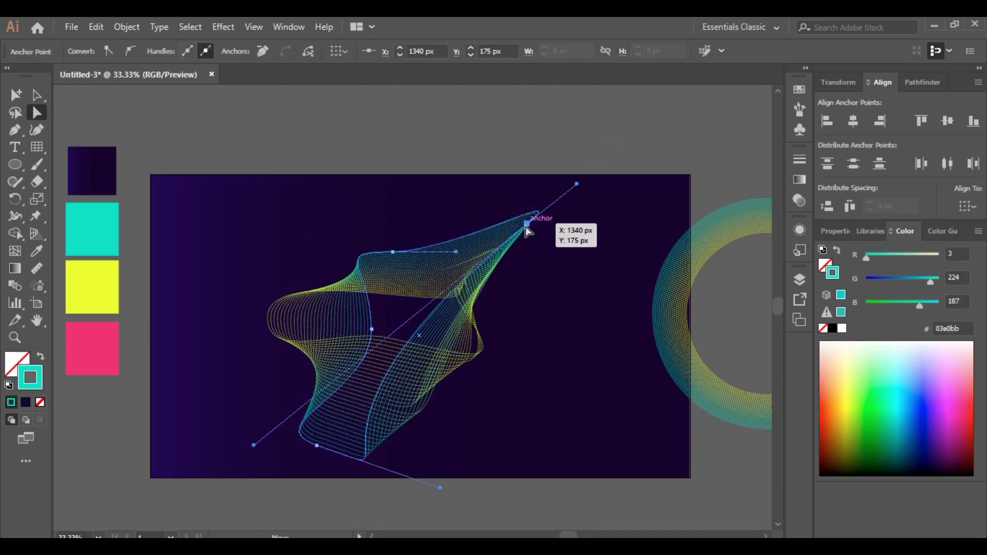
left_click_drag(525, 226, 505, 253)
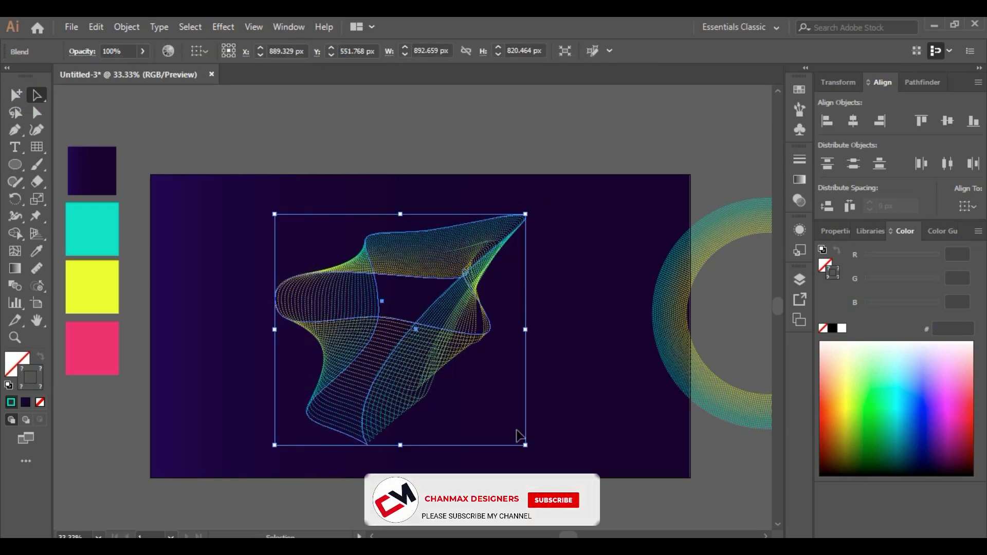
left_click_drag(524, 452, 536, 462)
left_click(530, 146)
left_click(661, 310)
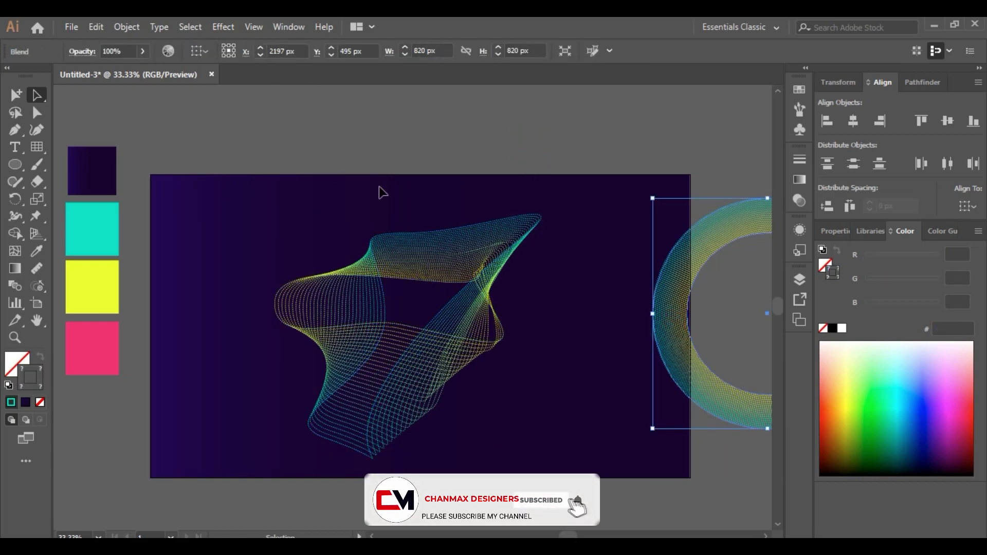
- Lock the wave blend and move the circle blend onto its centre
left_click(373, 239)
left_click(127, 27)
left_click(385, 108)
left_click_drag(665, 307, 337, 313)
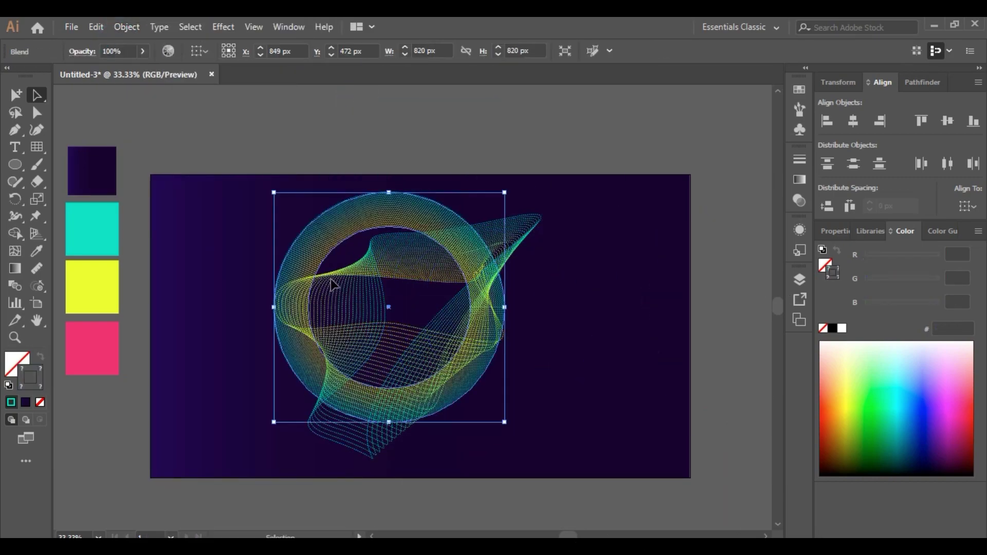
left_click(180, 119)
- Drag the circle blend's top, bottom, left and right points to reshape it
key("a")
left_click_drag(399, 202, 388, 299)
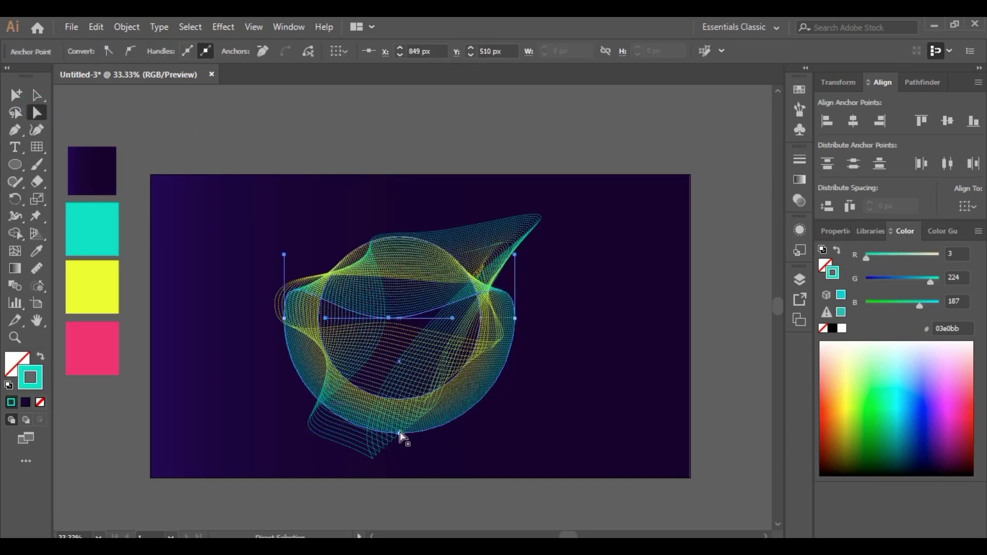
left_click_drag(399, 433, 284, 382)
left_click_drag(286, 321, 300, 231)
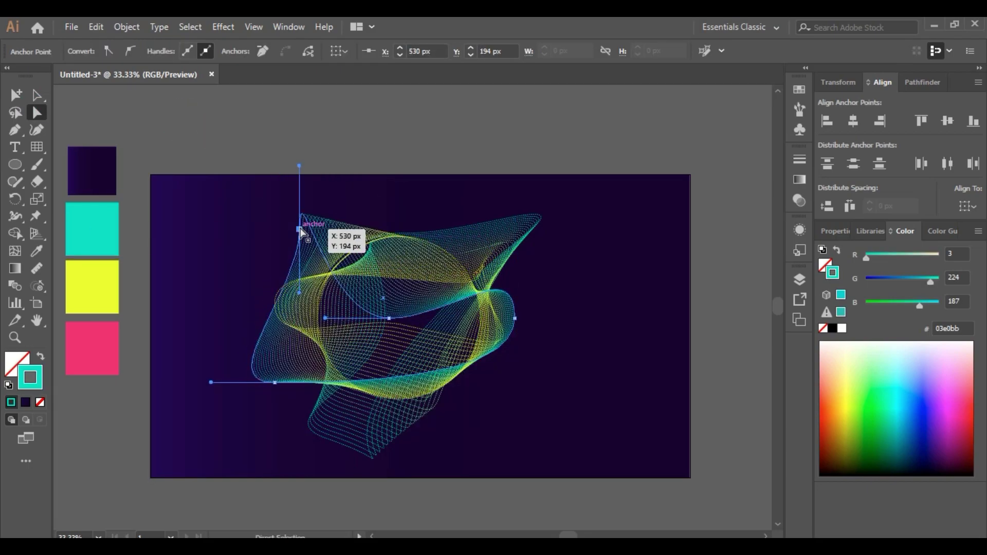
left_click_drag(515, 318, 550, 383)
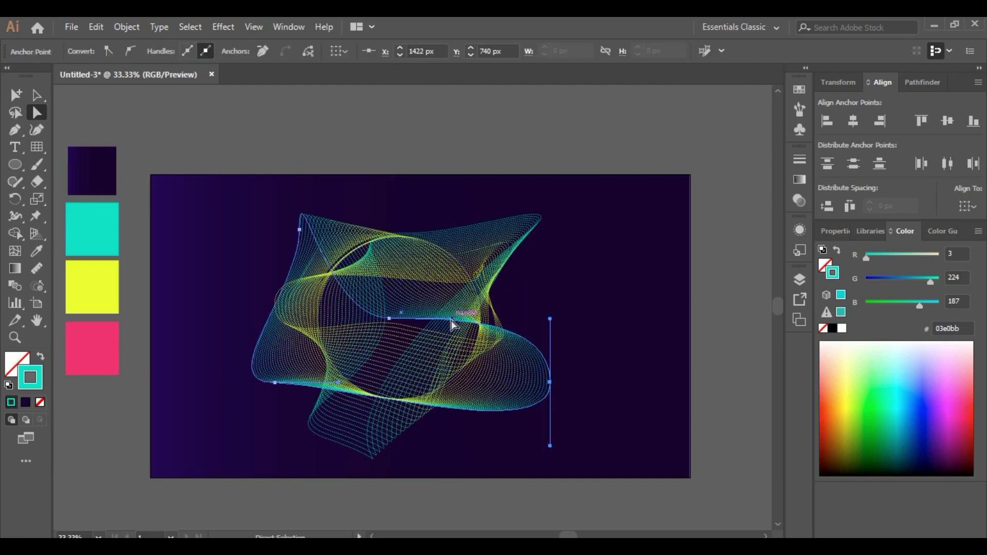
left_click(507, 308)
left_click(273, 388)
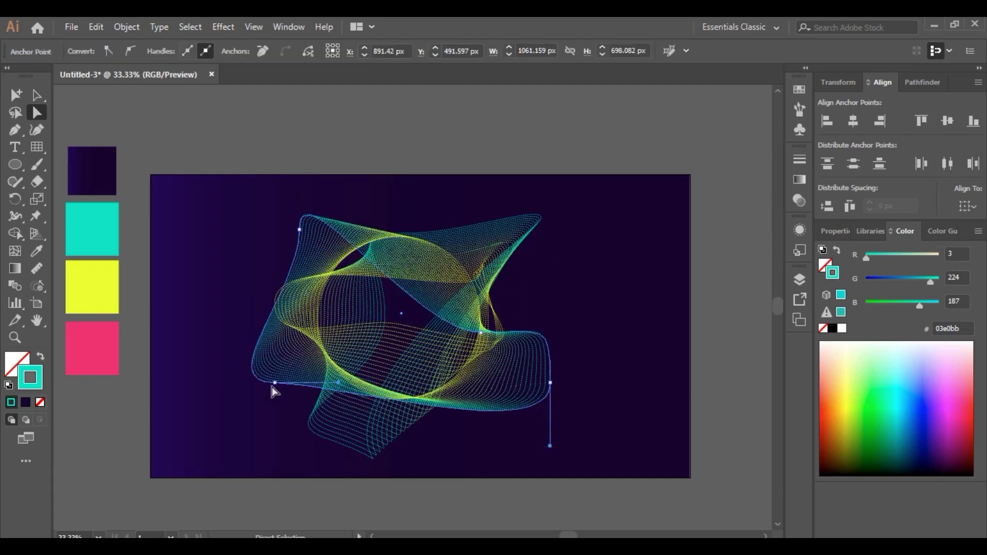
mouse_move(390, 318)
left_mouse_down()
mouse_move(392, 398)
mouse_move(329, 409)
left_mouse_up()
- Pull further path points right, left, down and up to form tall overlapping peaks
left_click(569, 256)
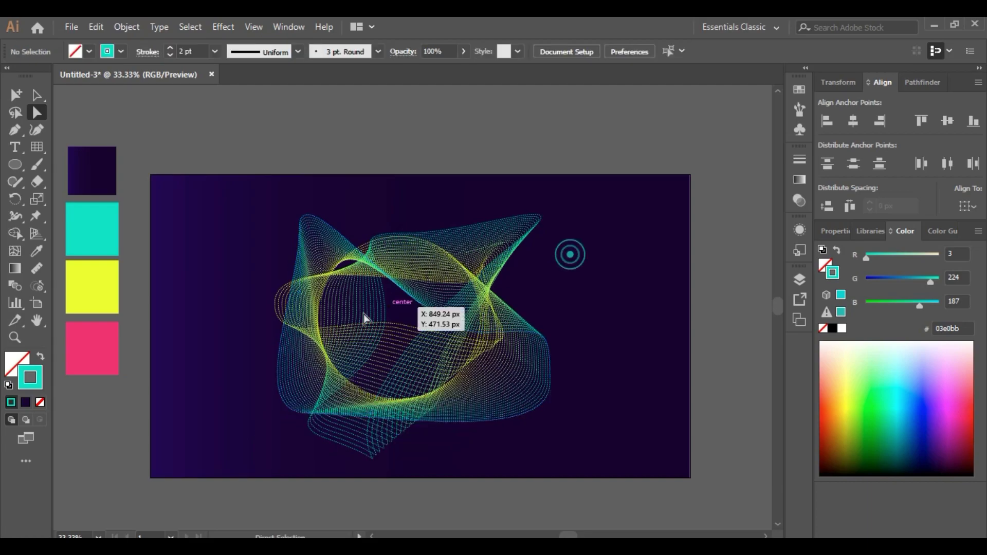
left_click(326, 352)
mouse_move(326, 352)
left_mouse_down()
mouse_move(452, 313)
mouse_move(422, 308)
mouse_move(460, 208)
left_mouse_up()
left_click(598, 286)
left_click(414, 304)
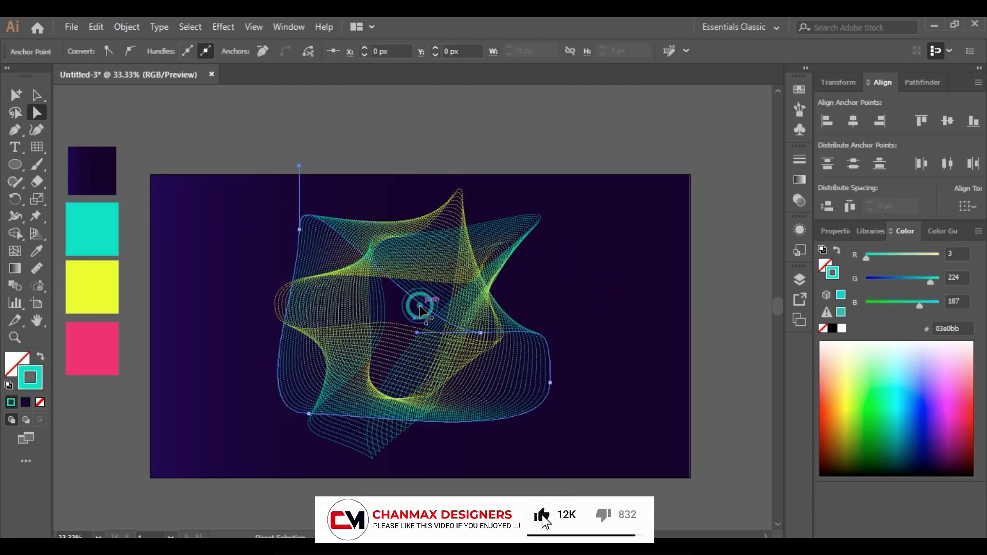
left_click_drag(448, 334, 398, 330)
left_click(578, 280)
scroll(575, 340, "down", 1)
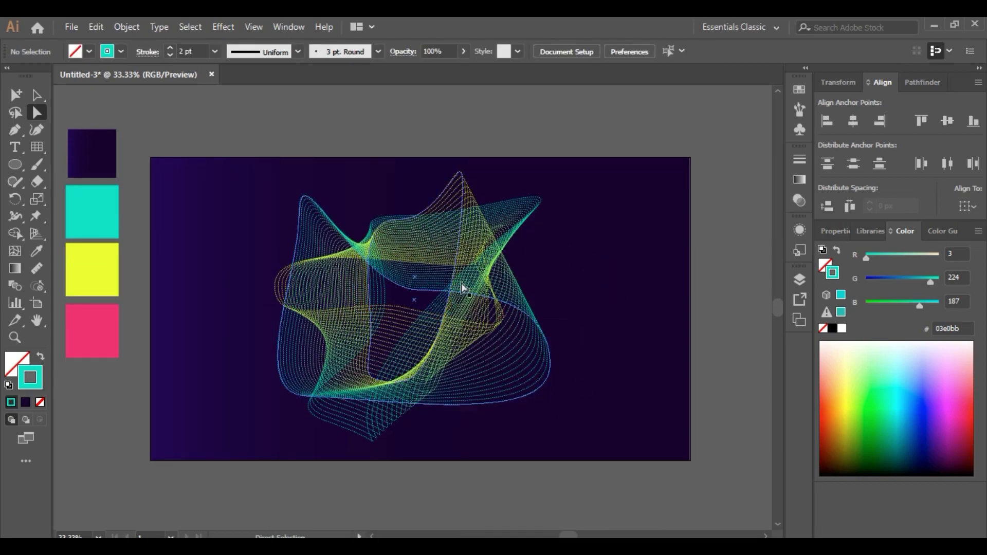
left_click_drag(417, 297, 459, 428)
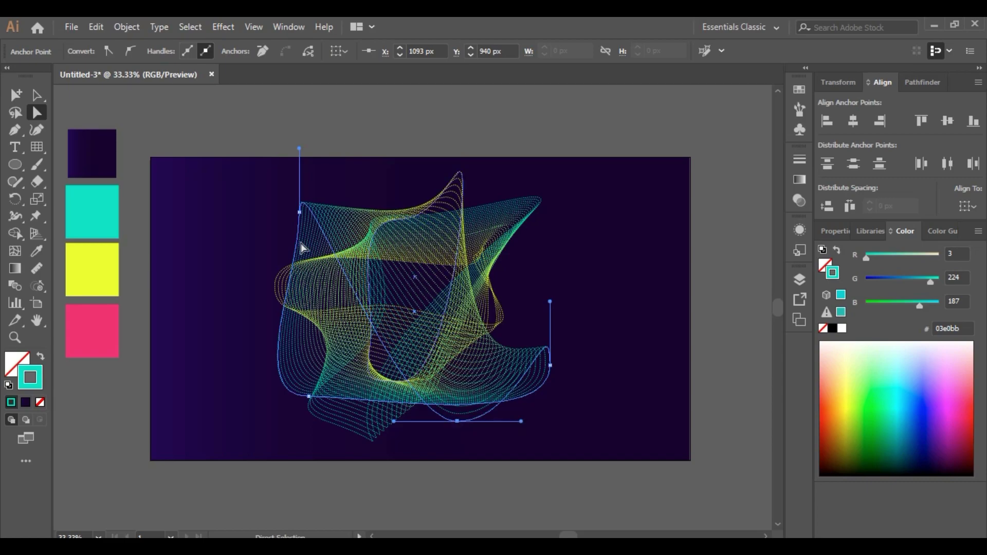
mouse_move(300, 212)
left_mouse_down()
mouse_move(503, 260)
mouse_move(424, 193)
left_mouse_up()
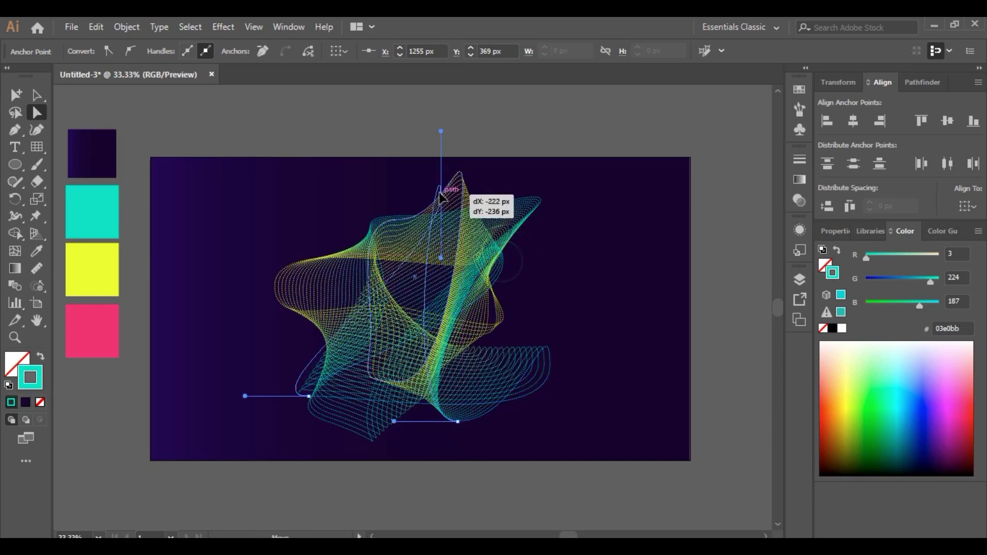
left_click(618, 277)
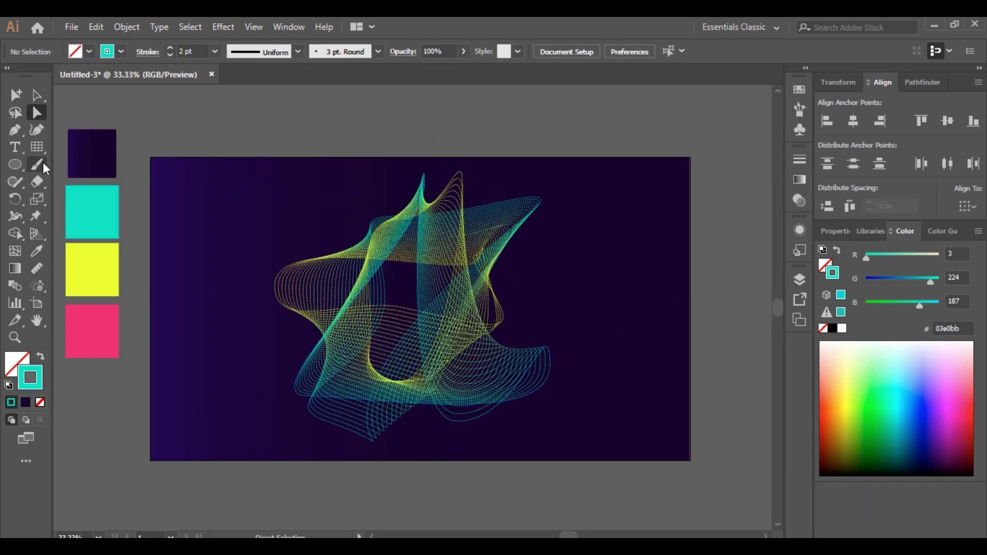
- Draw a sweeping cyan curve from the lower left up to the top right
left_click_drag(264, 374, 380, 348)
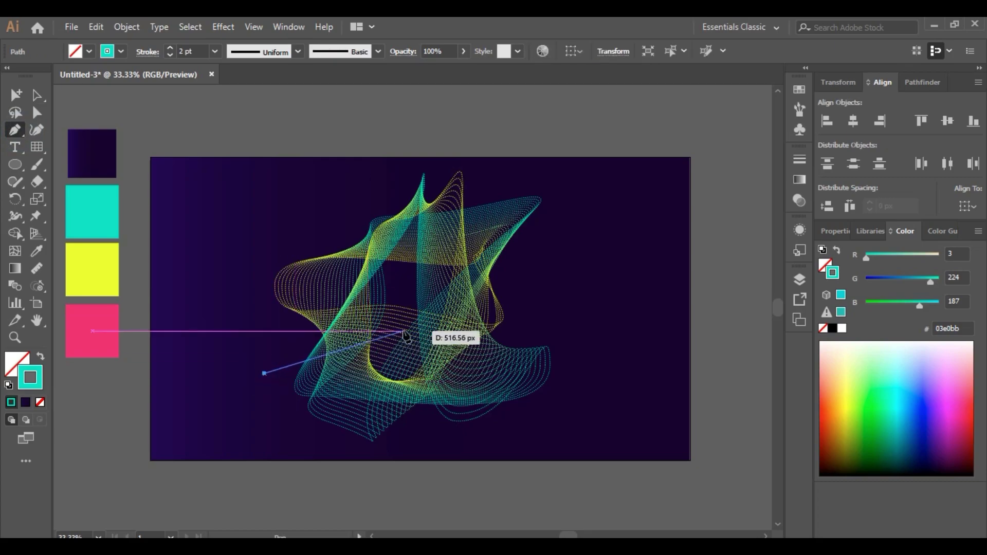
left_click_drag(632, 201, 271, 192)
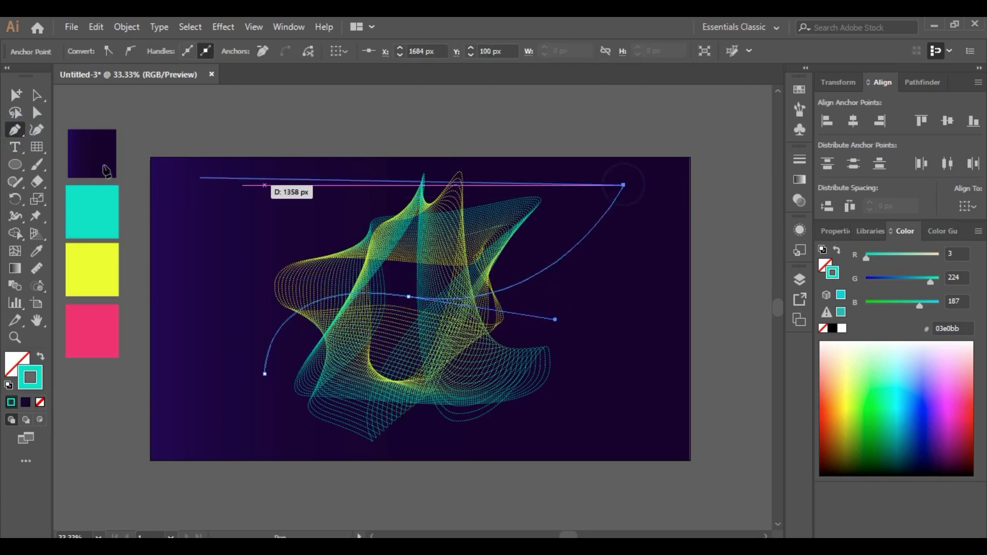
left_click(36, 94)
left_click(218, 125)
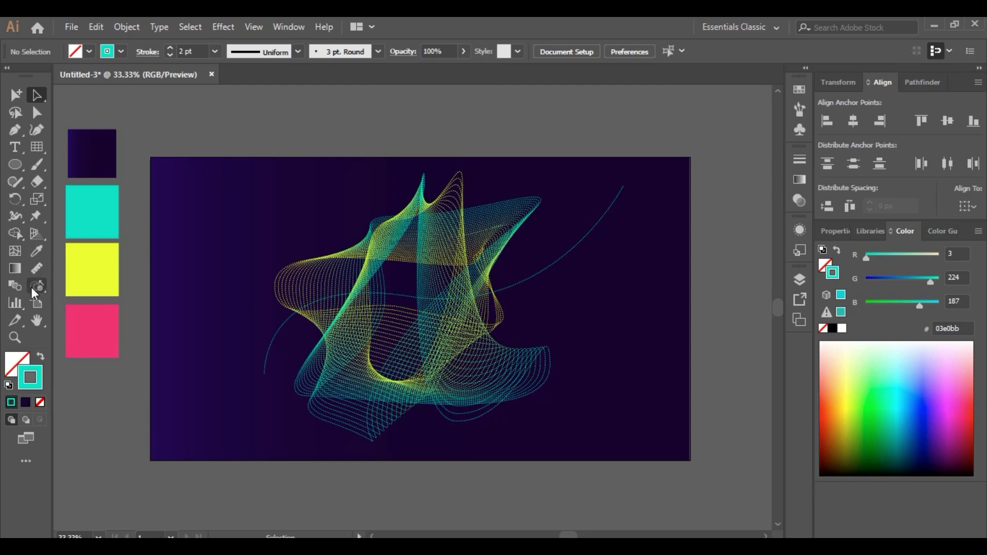
- Copy the pink hex code from the pink colour sample rectangle
left_click(84, 355)
double_click(17, 364)
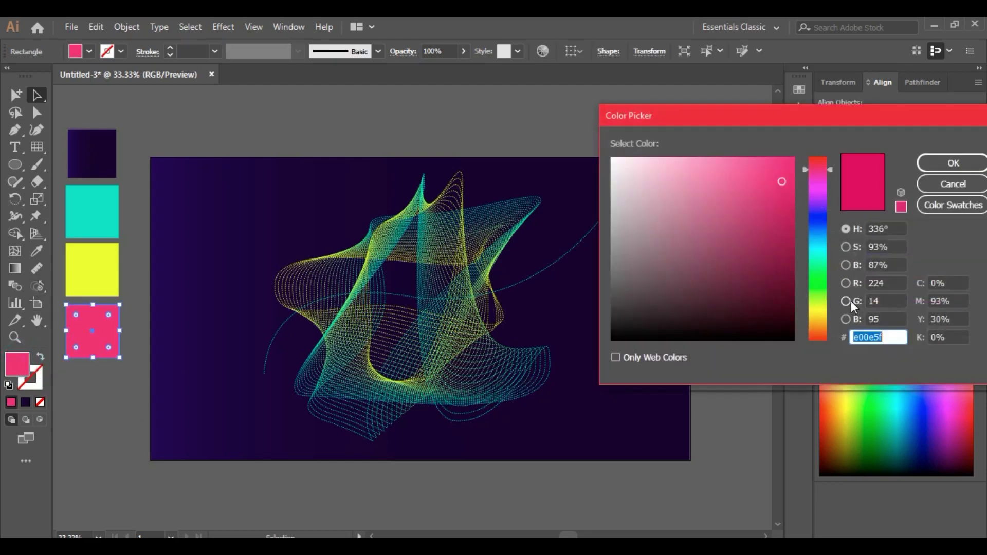
right_click(874, 334)
left_click(838, 380)
left_click(952, 163)
- Draw a second curve through the artwork's middle as a stroke with no fill
key("p")
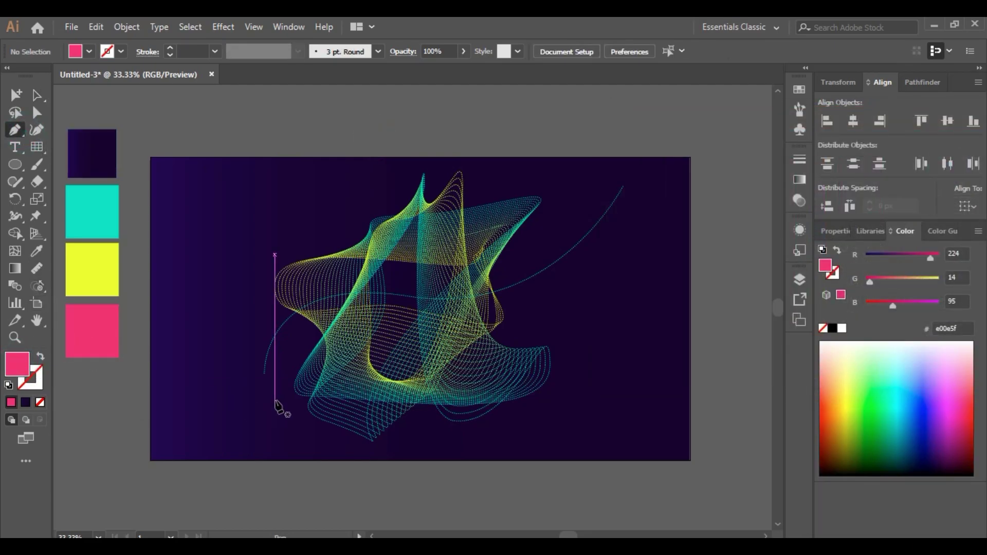
left_click(294, 405)
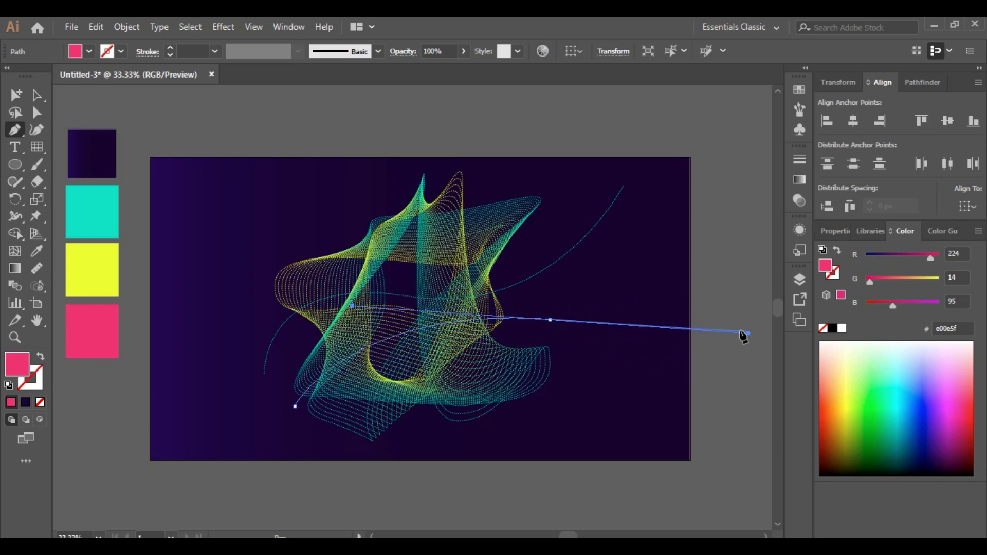
left_click_drag(678, 324, 748, 334)
left_click_drag(650, 171, 26, 401)
key("shift+x")
left_click(103, 106, "ctrl")
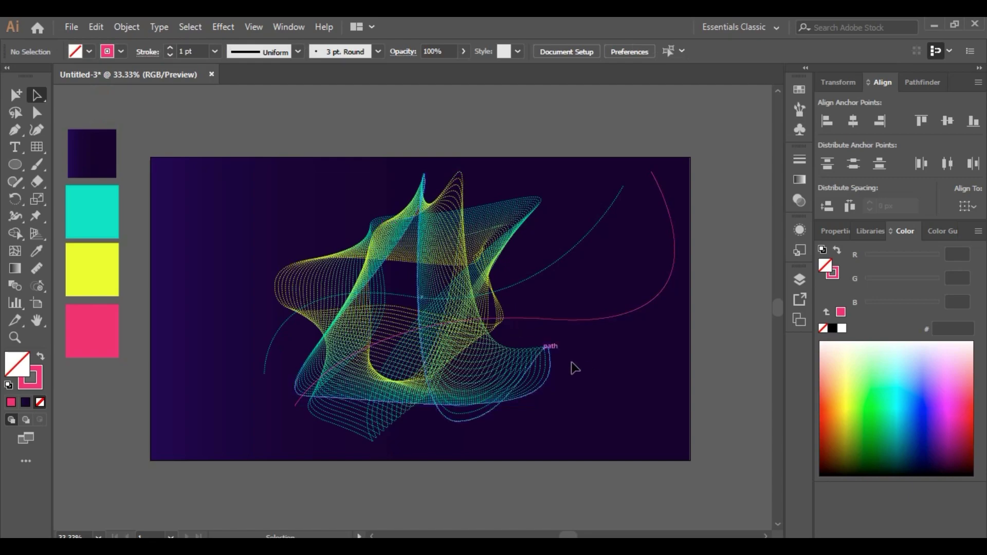
- Give the second curve the cyan curve's 2 pt stroke, coloured pink e00e5f
left_click(586, 320)
key("i")
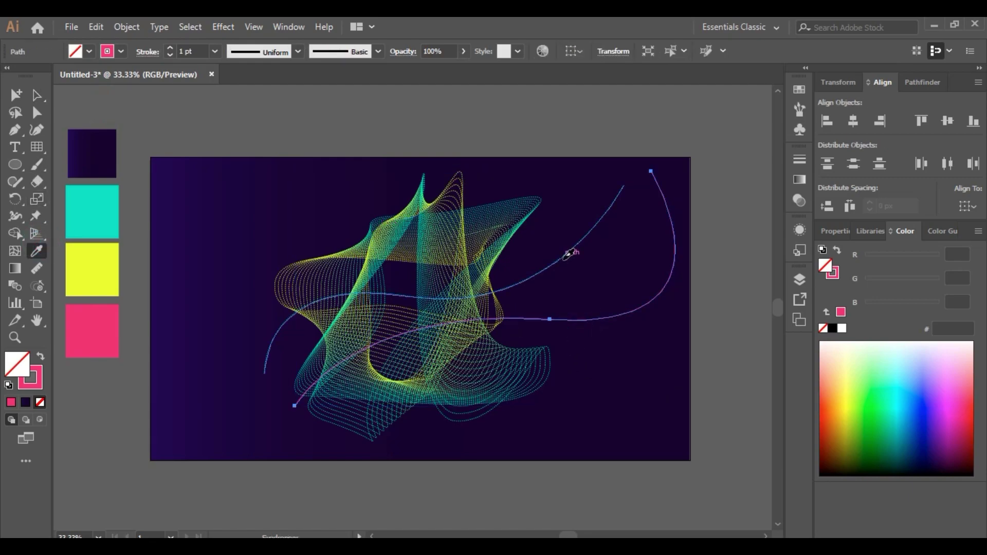
left_click(565, 258)
double_click(30, 377)
right_click(877, 337)
left_click(835, 404)
type("e00e5f")
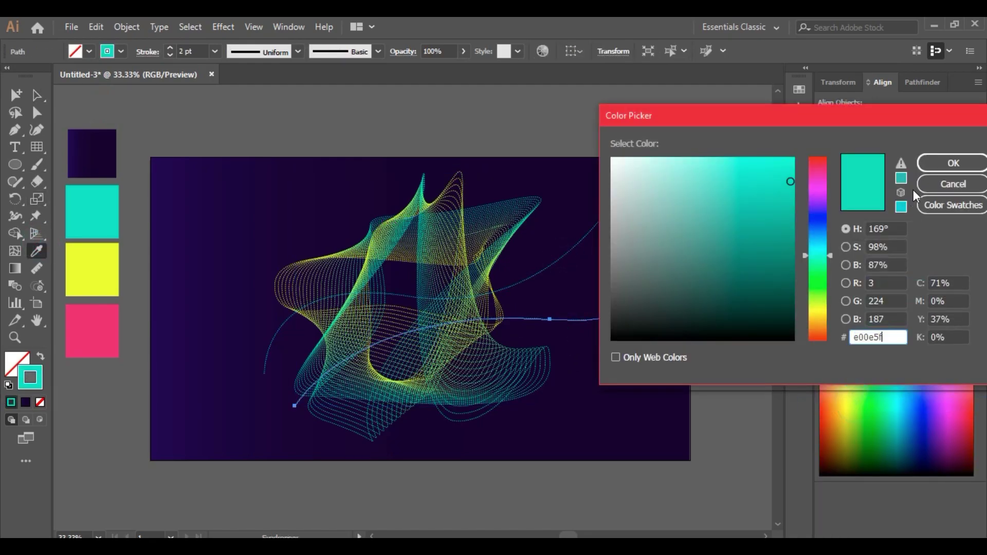
key("Return")
- Select both curves and blend them with Object > Blend > Make
key("a")
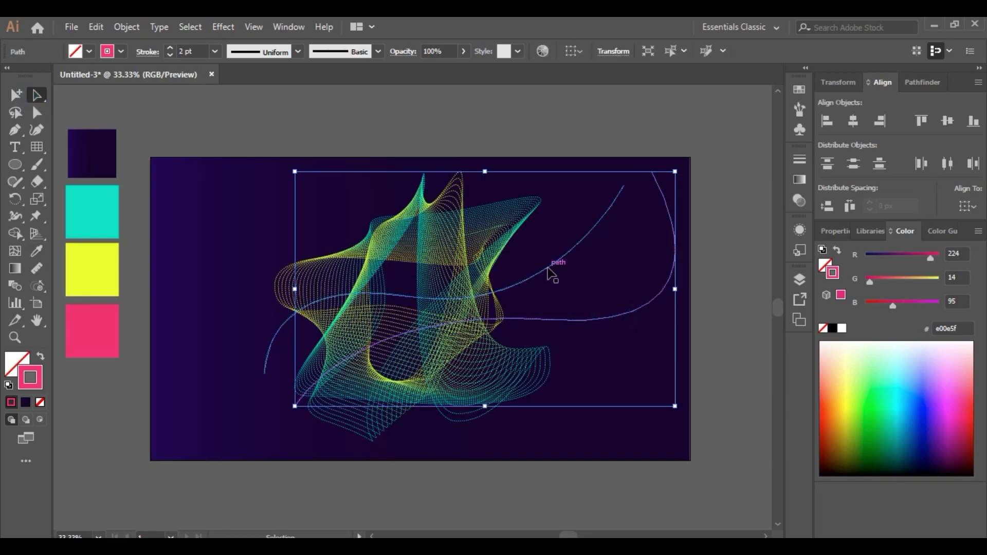
left_click(551, 275, "shift")
left_click(126, 27)
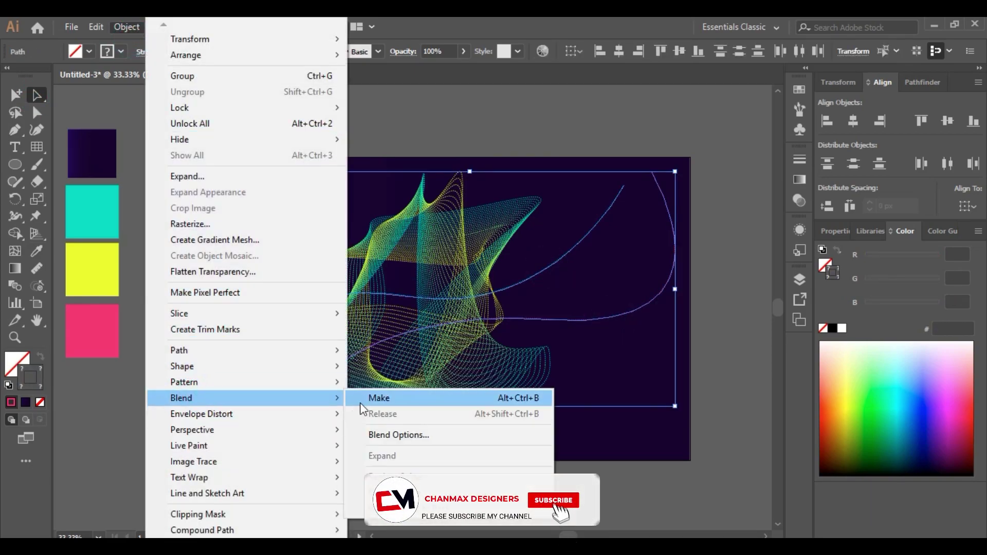
left_click(362, 405)
left_click(562, 330)
- Drag the pink and cyan curves' upper anchors left to stretch the blend
left_click(36, 112)
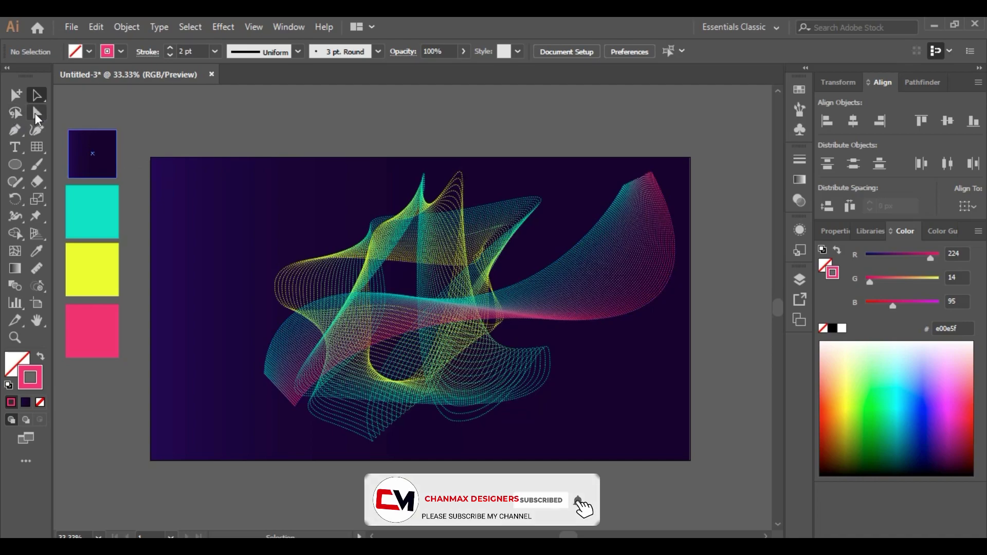
left_click_drag(522, 200, 362, 212)
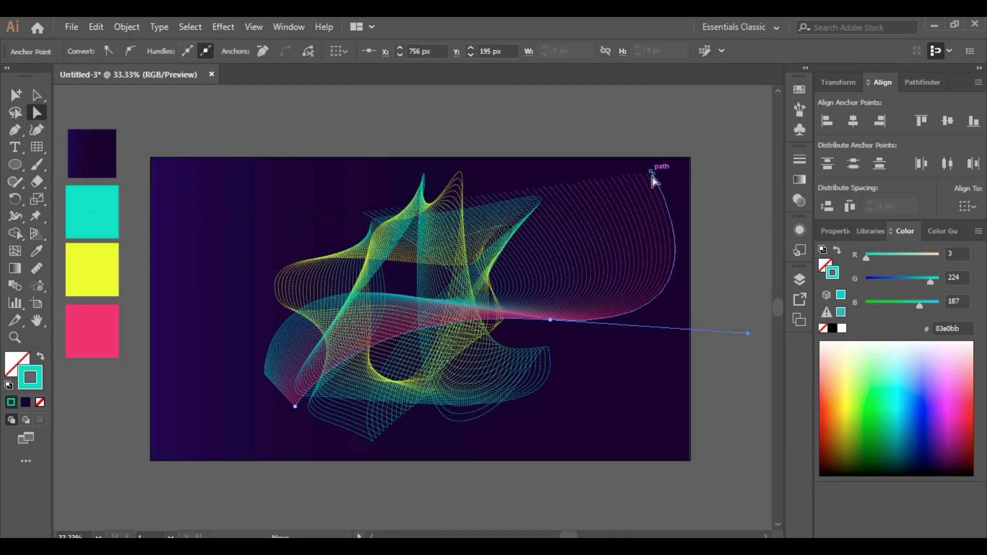
left_click_drag(652, 175, 307, 232)
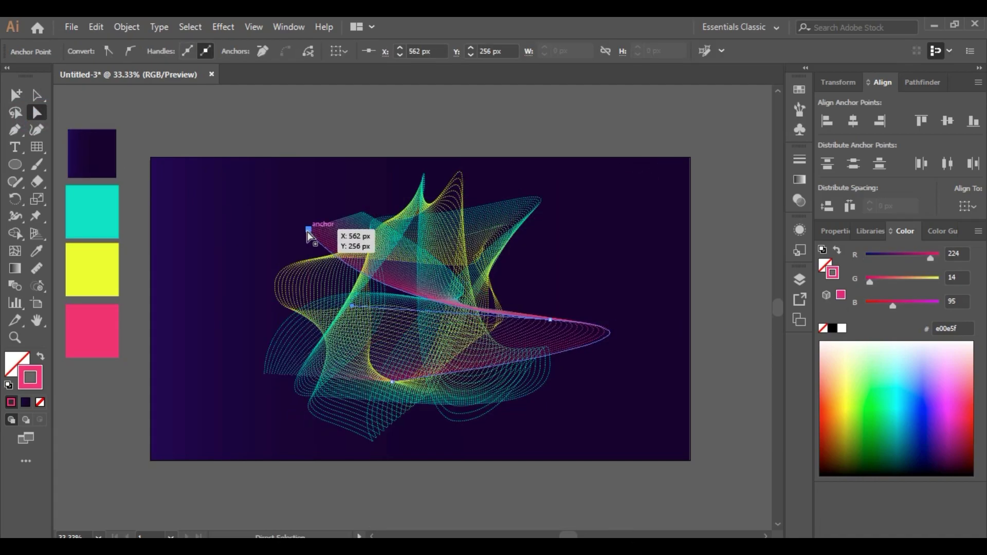
left_click_drag(406, 440, 439, 440)
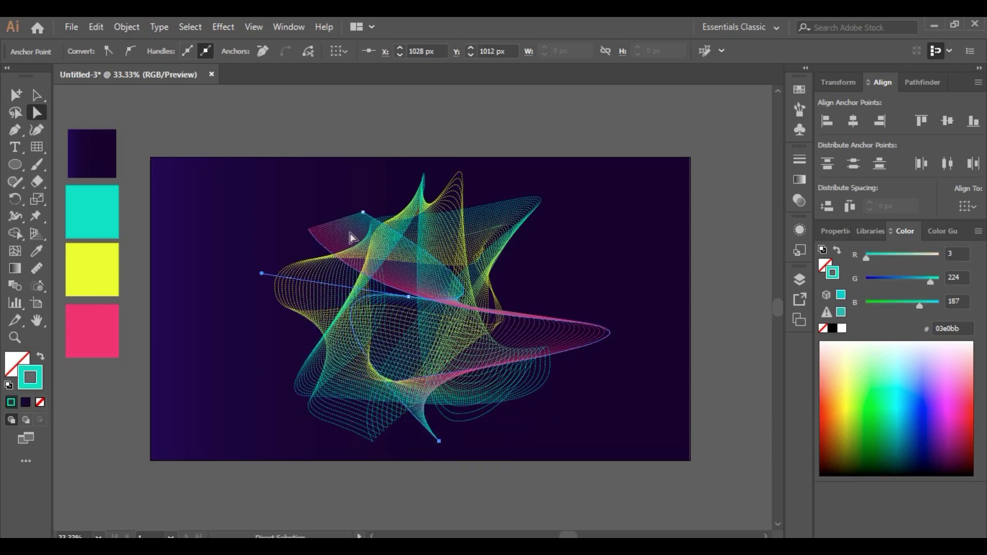
left_click_drag(308, 228, 229, 305)
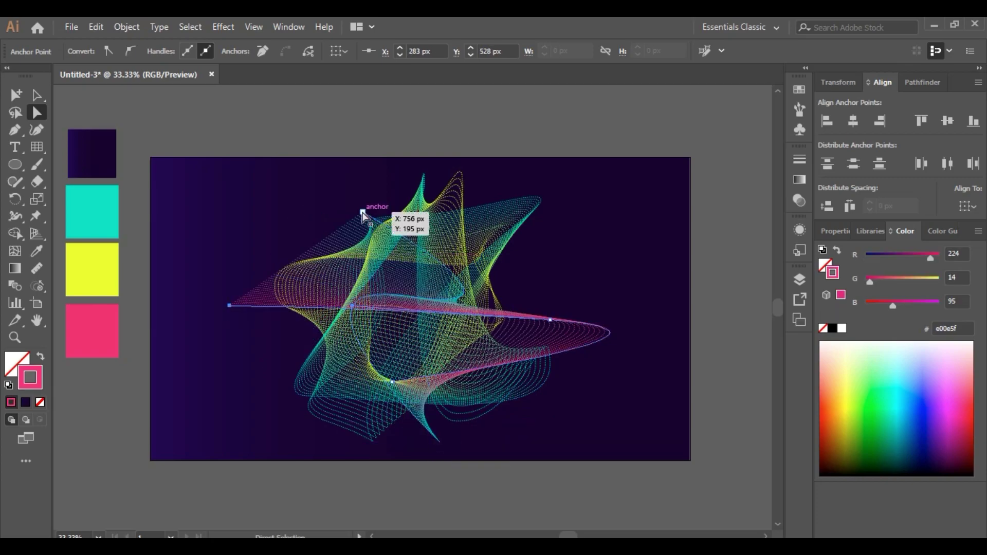
left_click_drag(363, 212, 504, 240)
left_click_drag(343, 233, 278, 232)
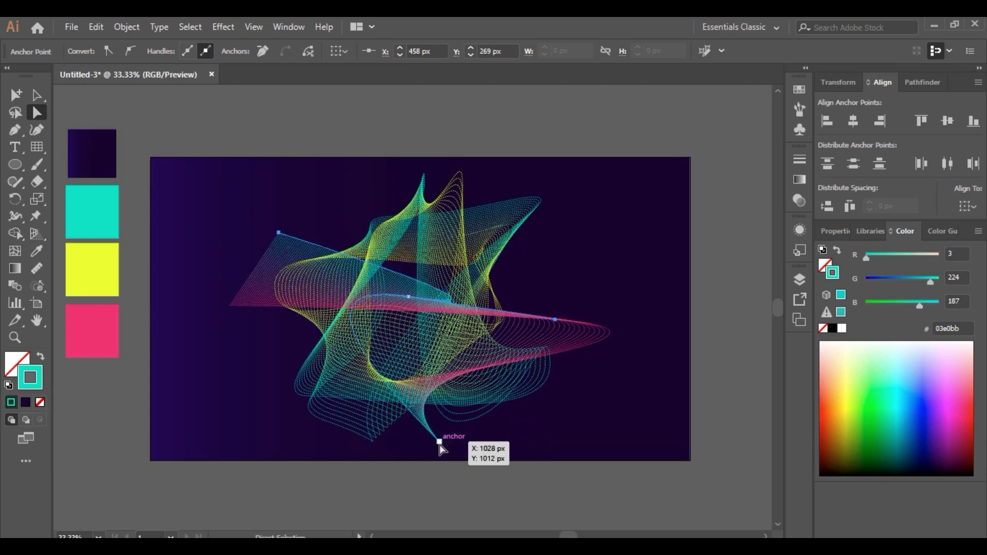
- Reposition the lower anchors and segments so the blend sweeps into a wide fan
left_click_drag(309, 423, 329, 434)
left_click_drag(567, 448, 580, 422)
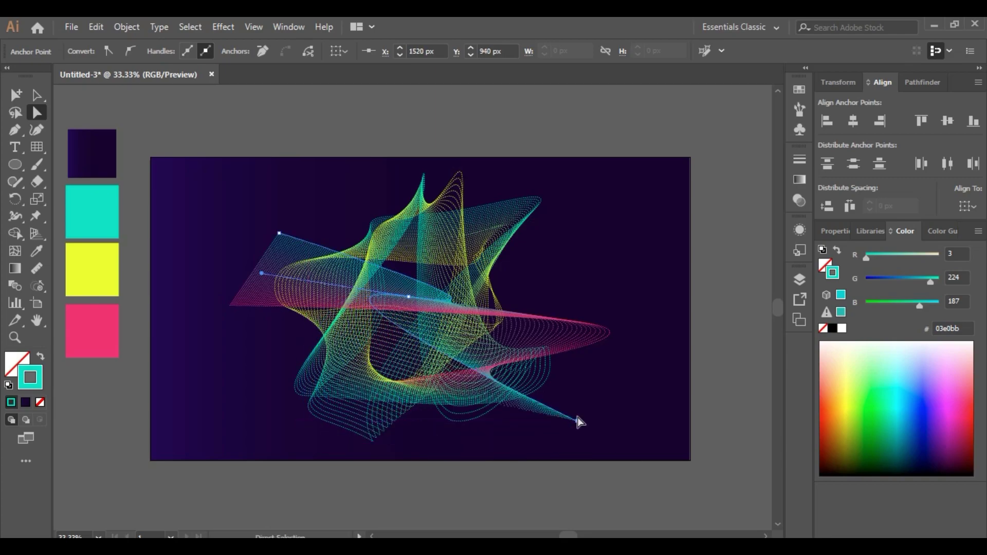
left_click_drag(230, 305, 289, 408)
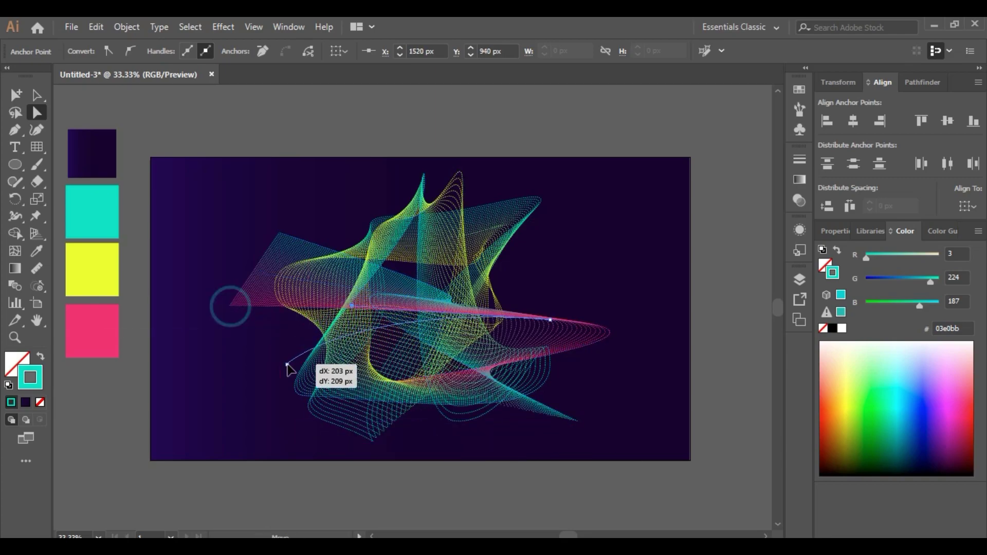
mouse_move(287, 220)
left_mouse_down()
mouse_move(232, 319)
mouse_move(222, 236)
left_mouse_up()
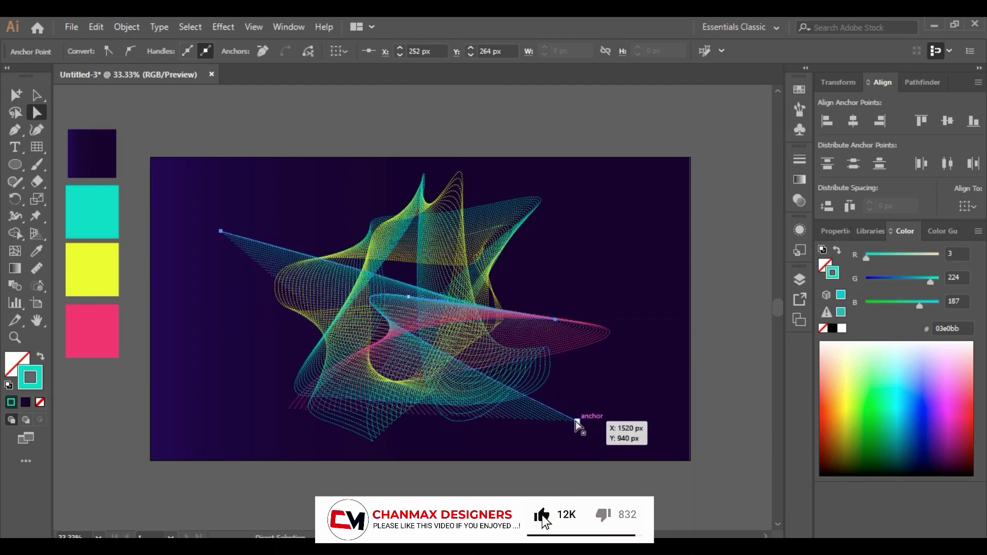
left_click_drag(579, 422, 638, 420)
mouse_move(289, 408)
left_mouse_down()
mouse_move(238, 368)
mouse_move(212, 392)
left_mouse_up()
left_click_drag(636, 418, 572, 404)
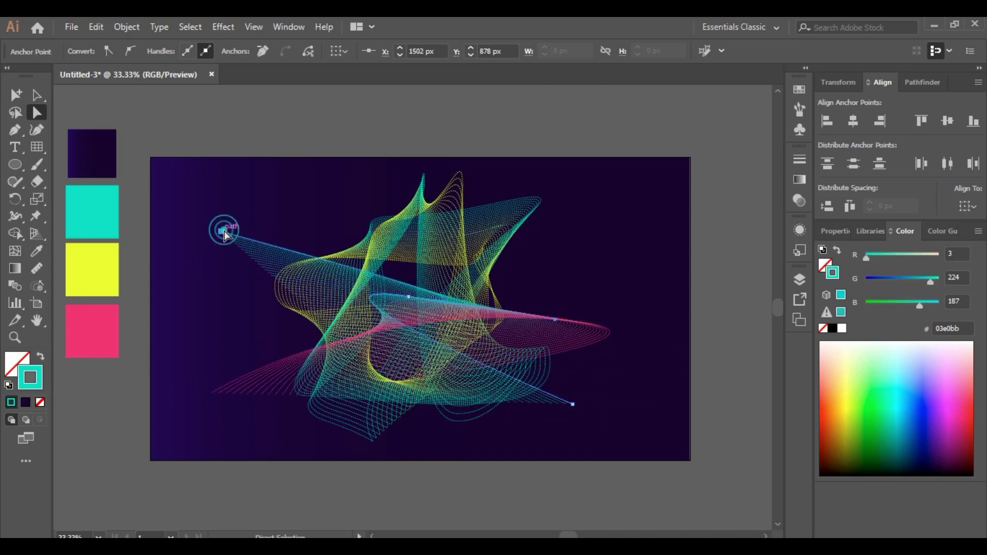
left_click_drag(389, 385, 361, 438)
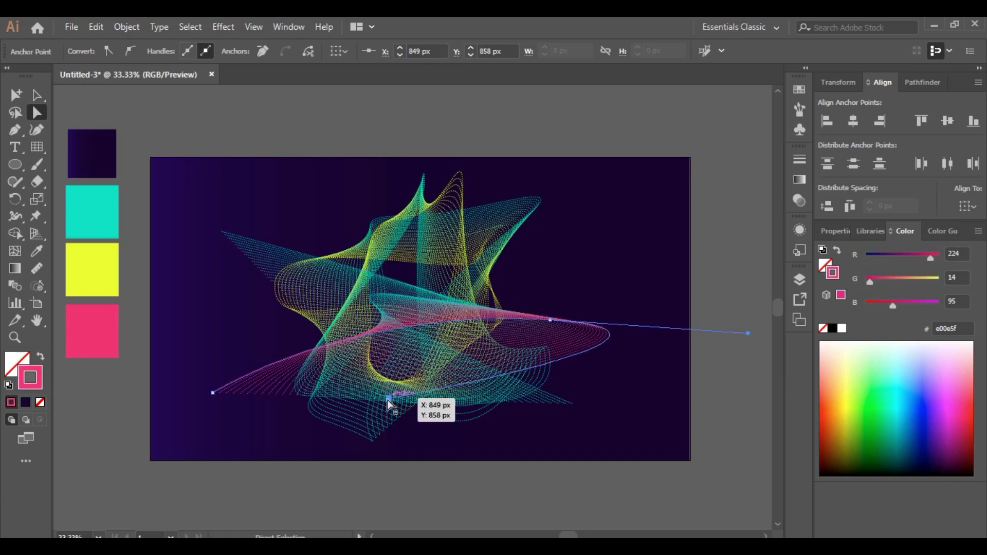
key("v")
left_click(238, 286)
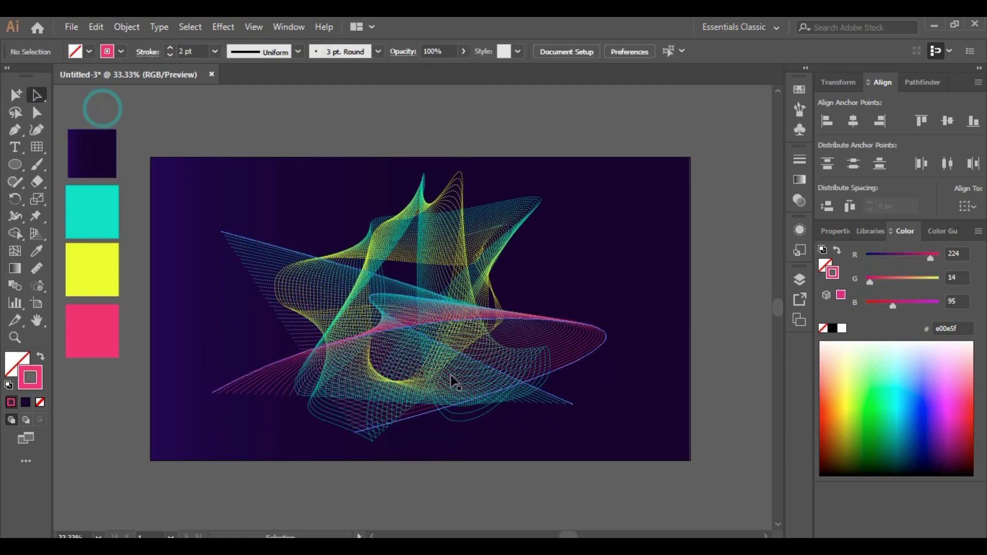
left_click(14, 338)
left_click(367, 321)
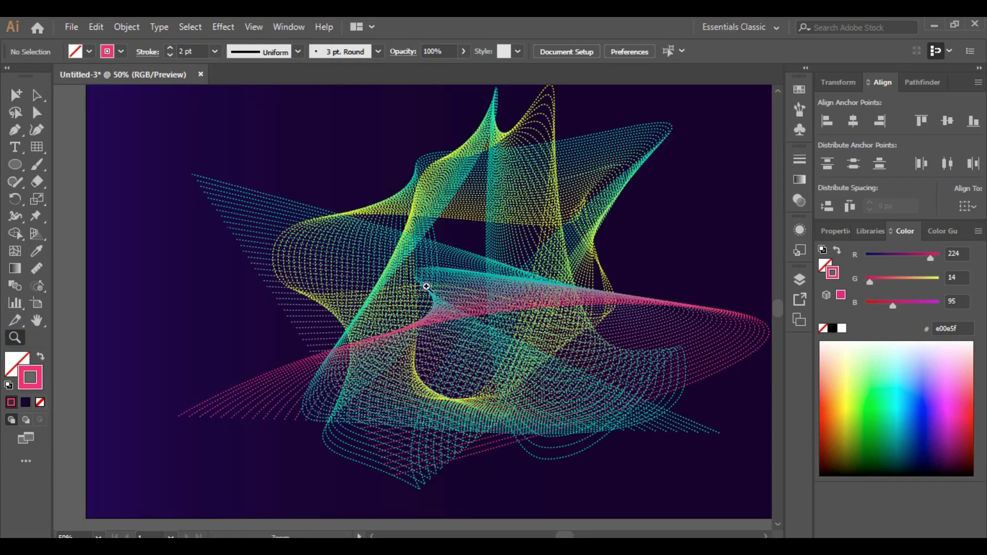
left_click(423, 283, "alt")
left_click(335, 308)
left_click(447, 266, "alt")
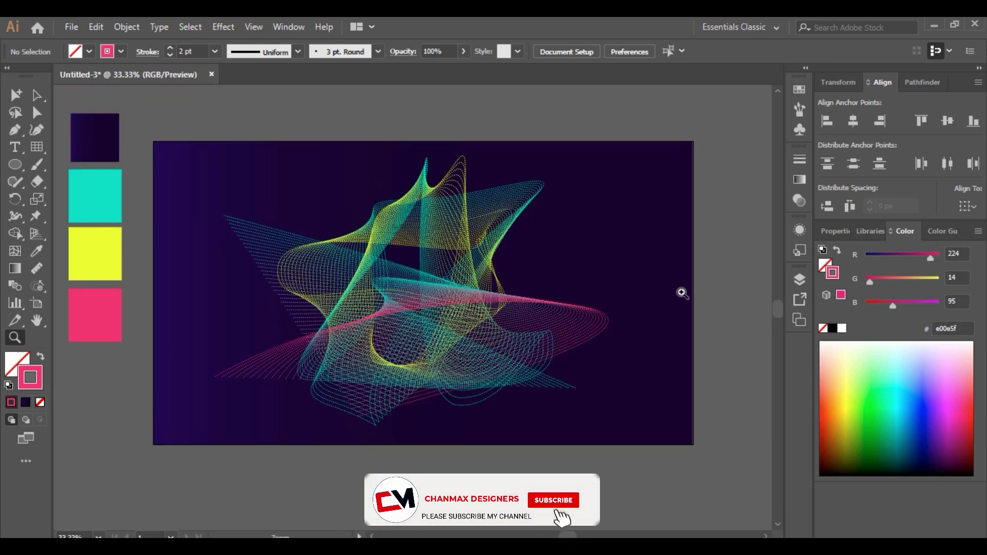